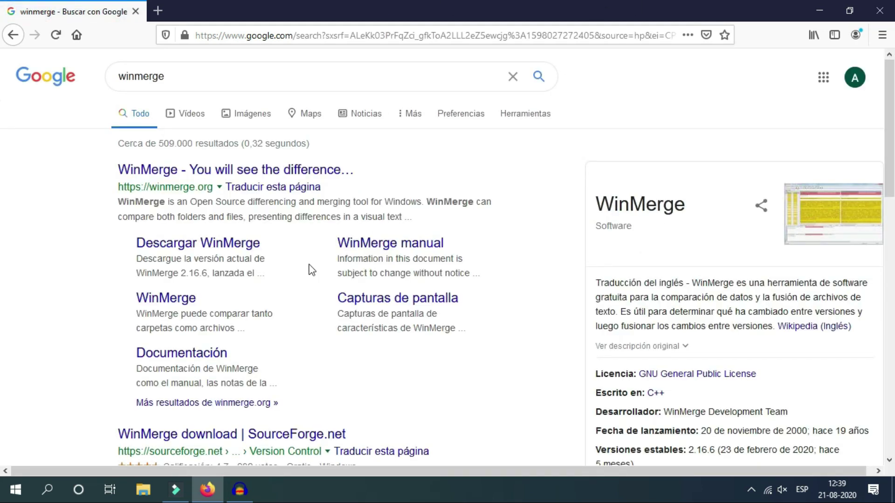
- Download WinMerge-2.16.6-Setup.exe from the official WinMerge site and launch the installer
click(278, 172)
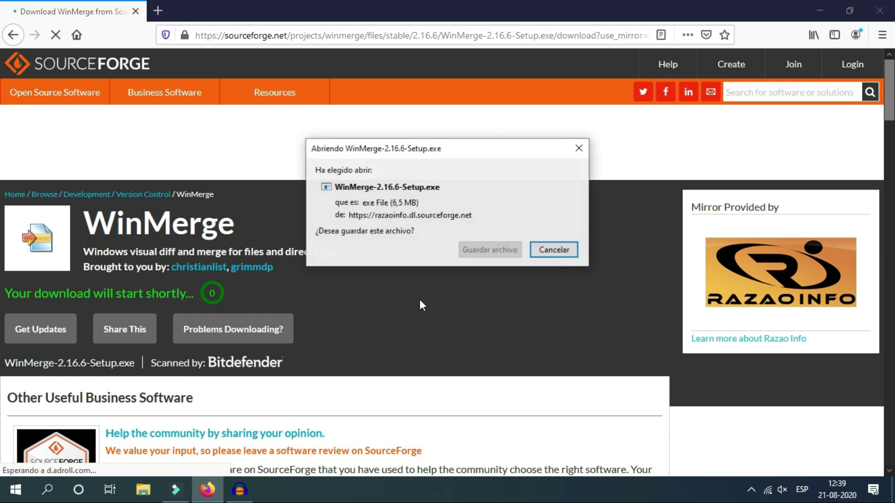
click(475, 251)
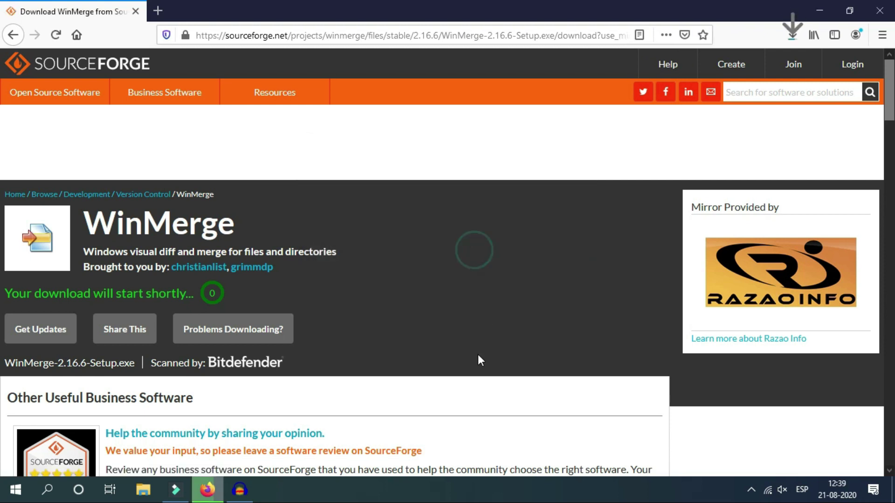
click(793, 39)
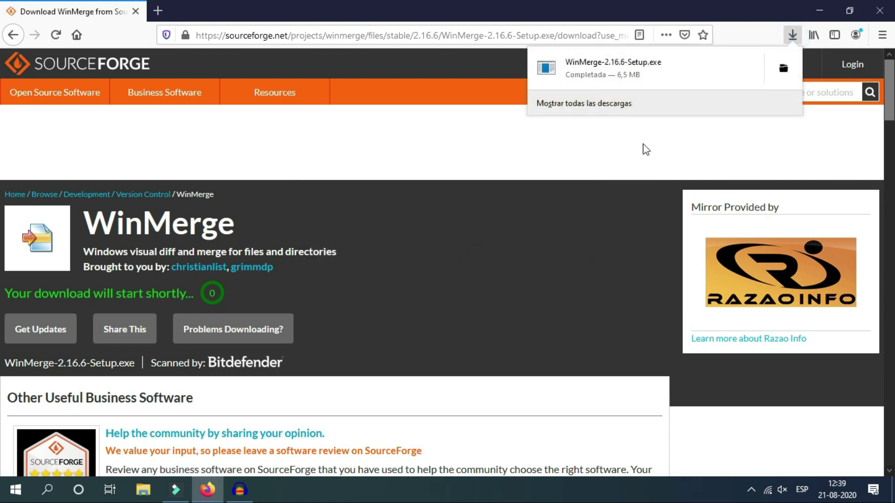
click(654, 74)
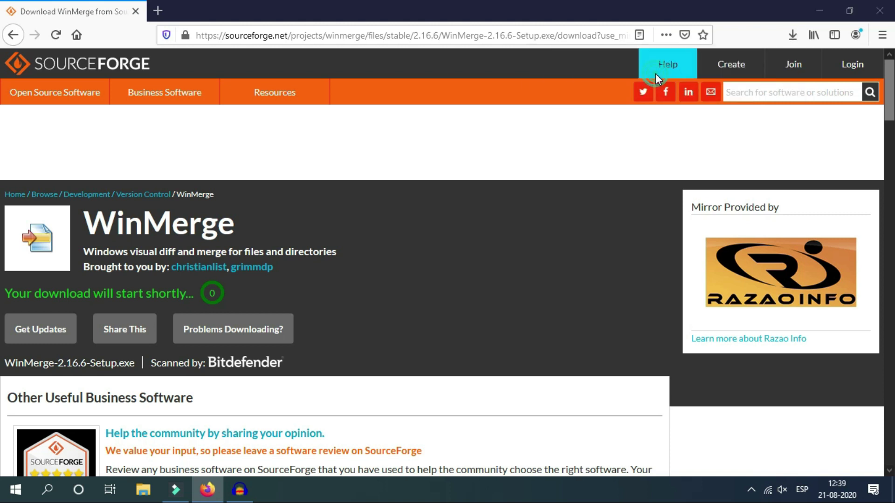
click(811, 10)
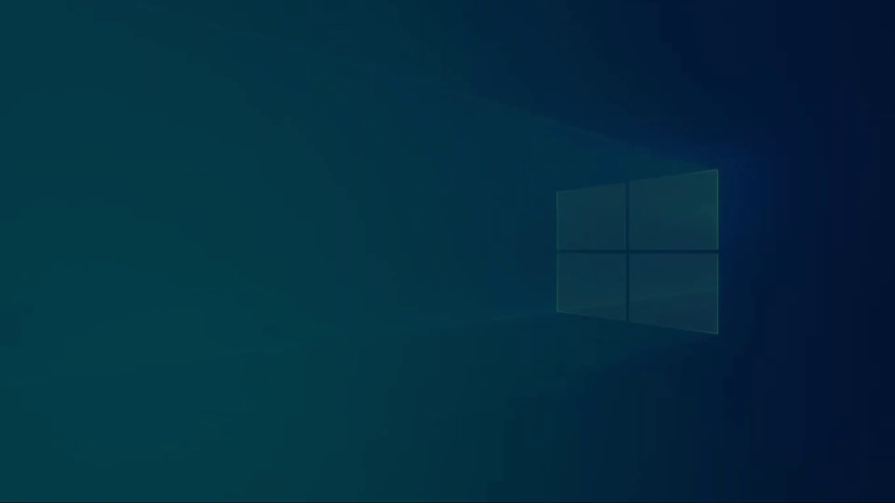
click(417, 343)
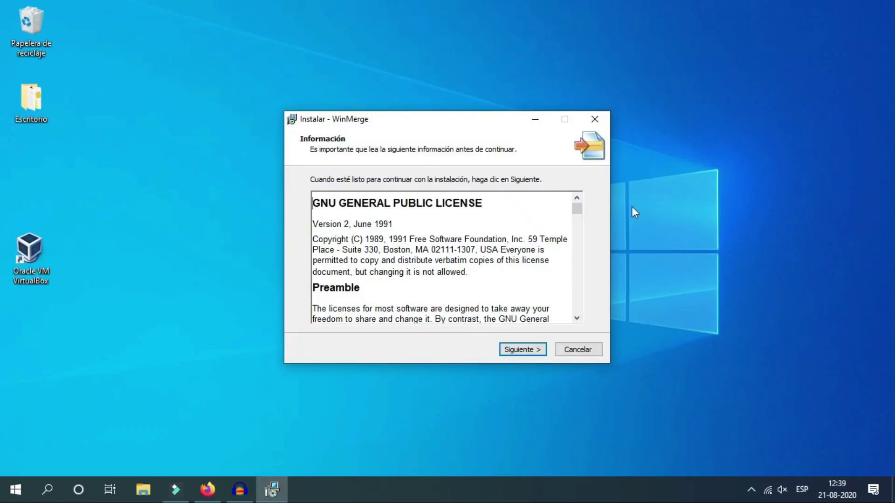
- Continue past the GNU General Public License and keep the destination folder C:\Program Files (x86)\WinMerge
drag(322, 208, 396, 227)
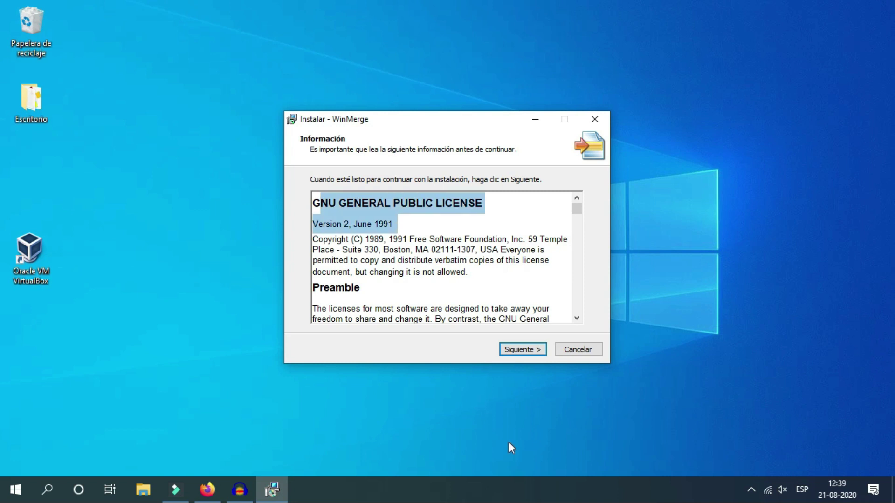
click(533, 352)
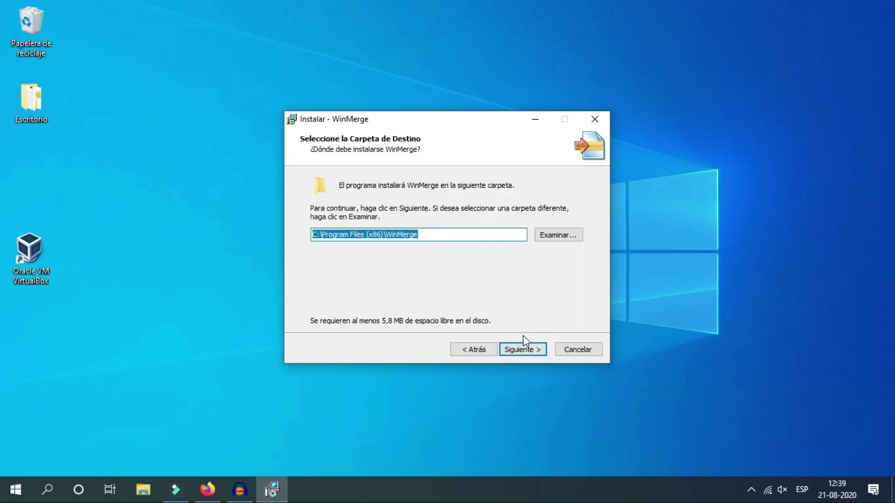
click(520, 350)
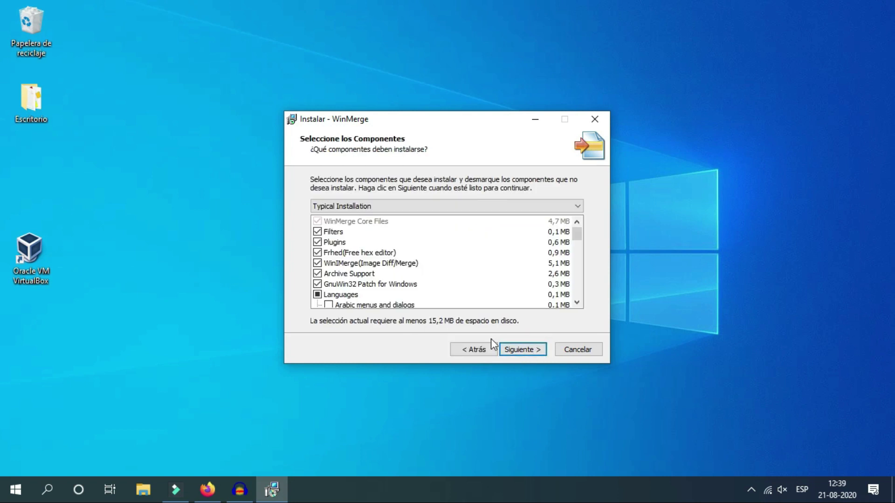
- Review the list of installable components and languages and accept the Typical Installation selection
click(576, 303)
click(577, 303)
click(577, 303)
click(577, 303)
click(576, 303)
click(577, 303)
click(577, 302)
click(577, 303)
click(577, 303)
click(577, 303)
click(577, 303)
click(577, 303)
click(577, 303)
click(577, 303)
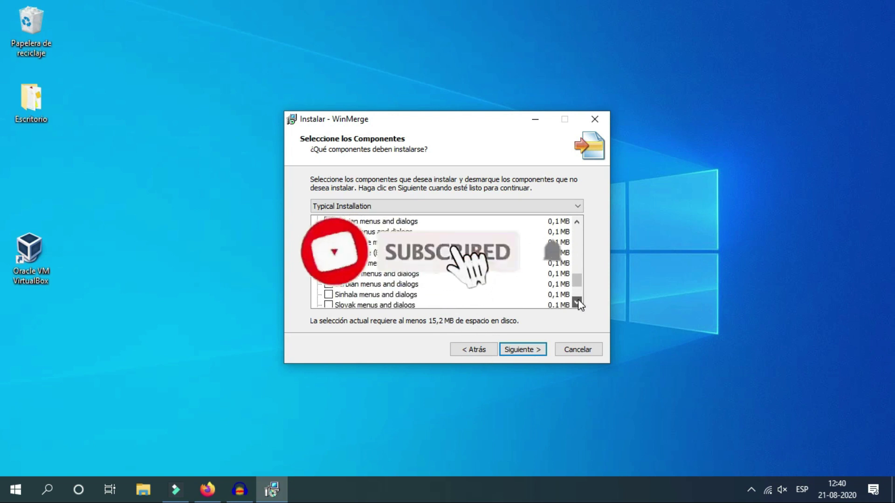
click(522, 349)
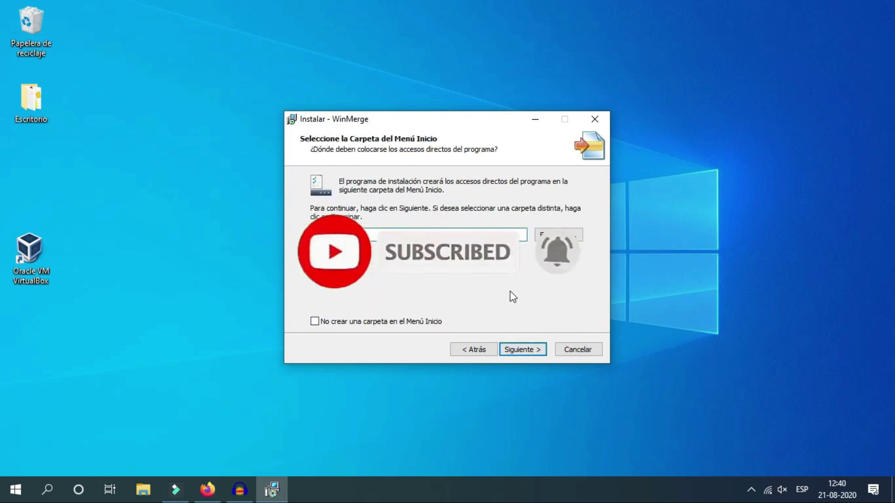
- Keep the default Start menu folder and choose to create a desktop icon among the additional tasks
click(536, 349)
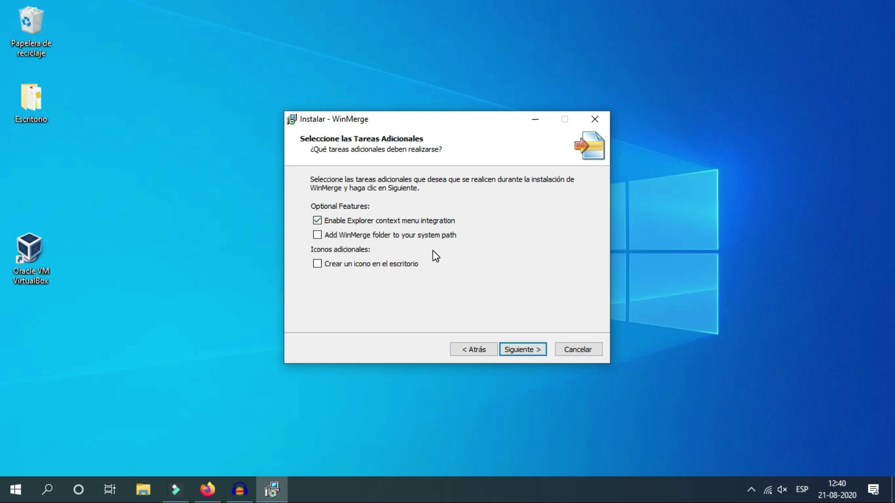
click(351, 238)
click(360, 236)
click(518, 353)
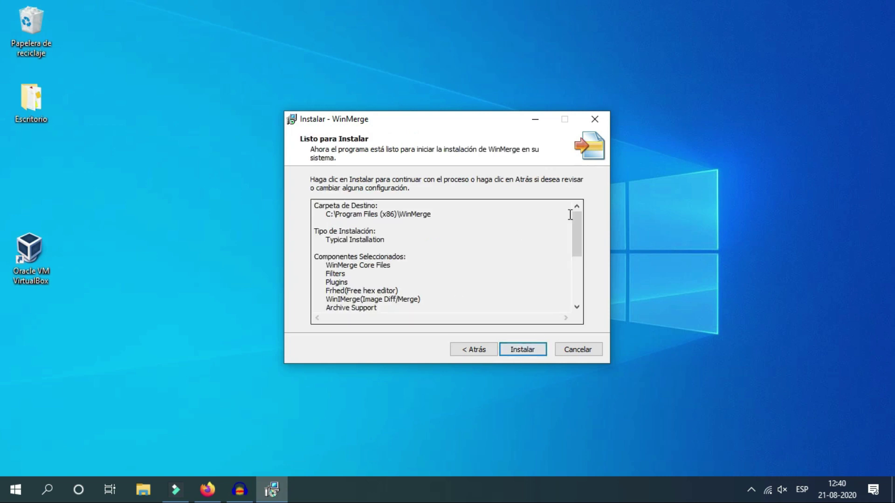
- Run the WinMerge installation and finish the setup with the option to launch WinMerge
mouse_move(572, 233)
mouse_down()
mouse_move(573, 327)
mouse_move(571, 225)
mouse_up()
click(521, 354)
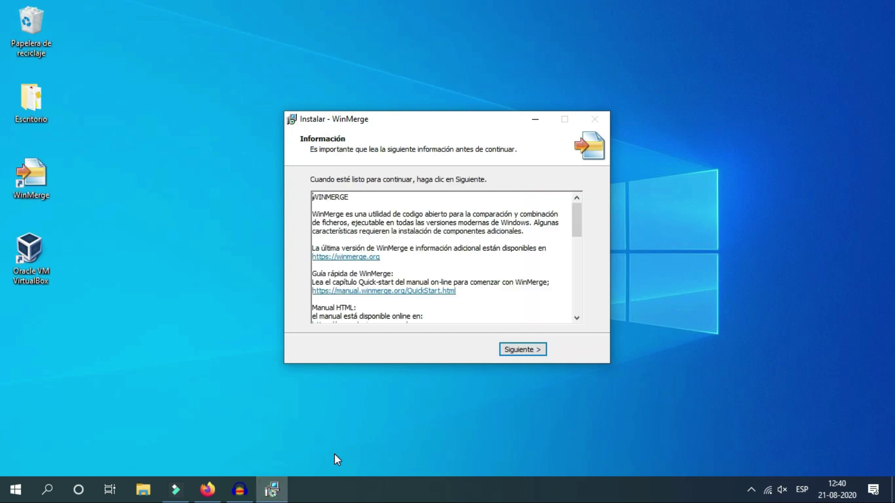
click(524, 356)
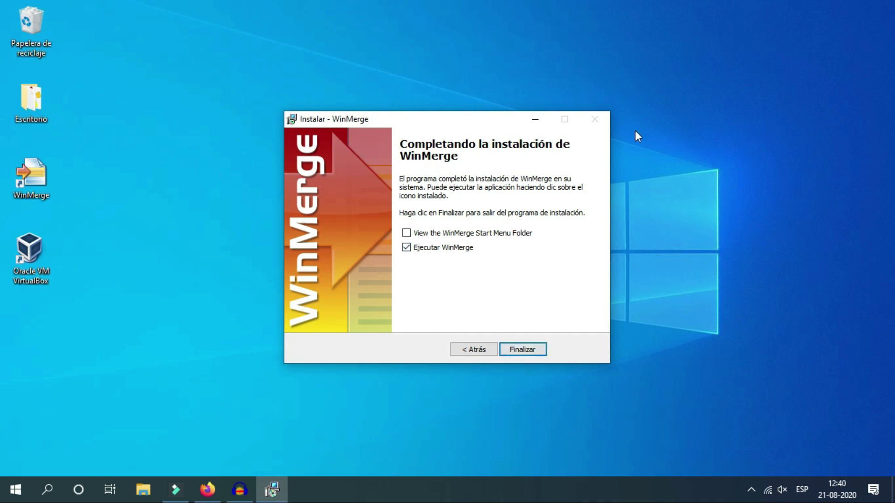
click(534, 355)
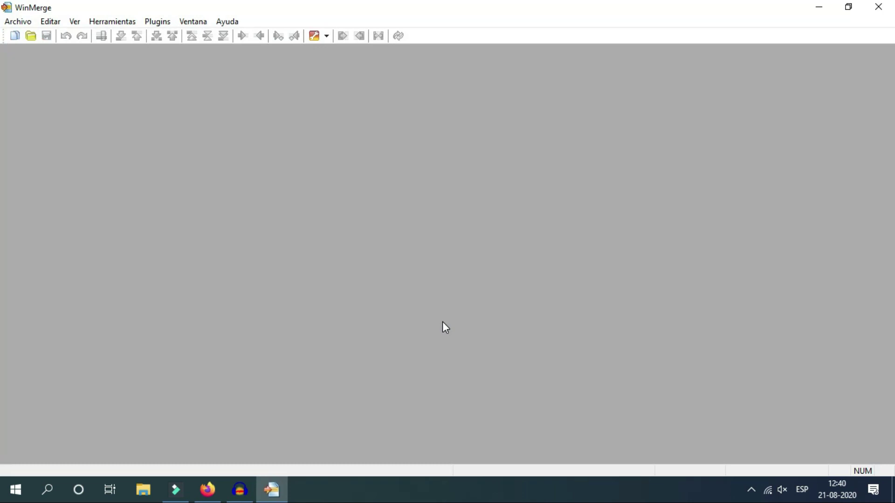
- Open the window for selecting files or folders to compare
click(29, 24)
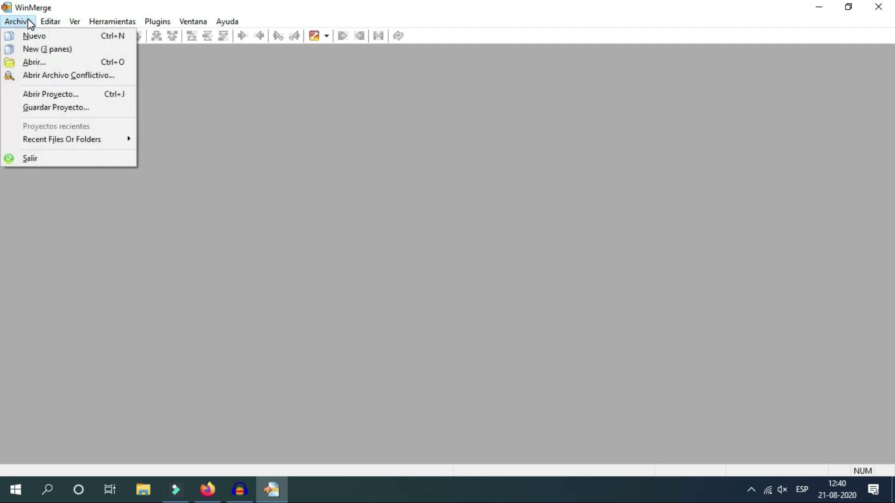
click(39, 66)
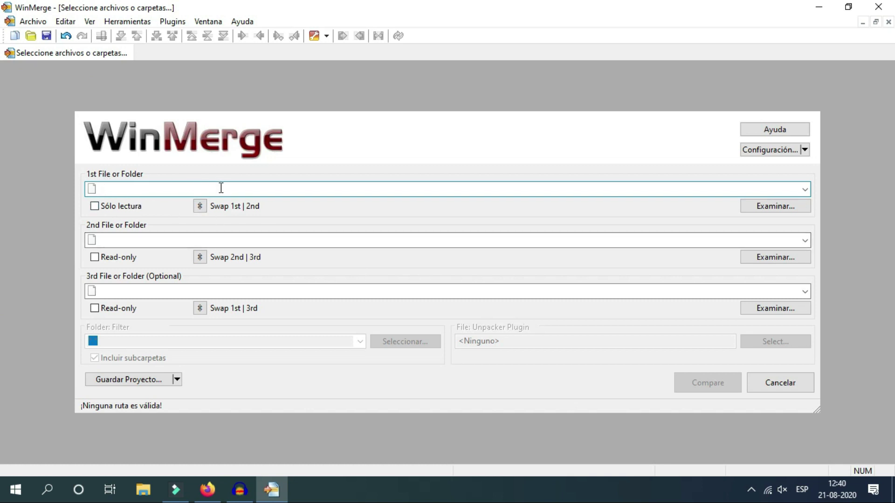
- Examine the files inside the DATOS folder on the desktop, then close the folder
click(893, 490)
double_click(343, 256)
click(272, 175)
click(365, 184)
click(457, 198)
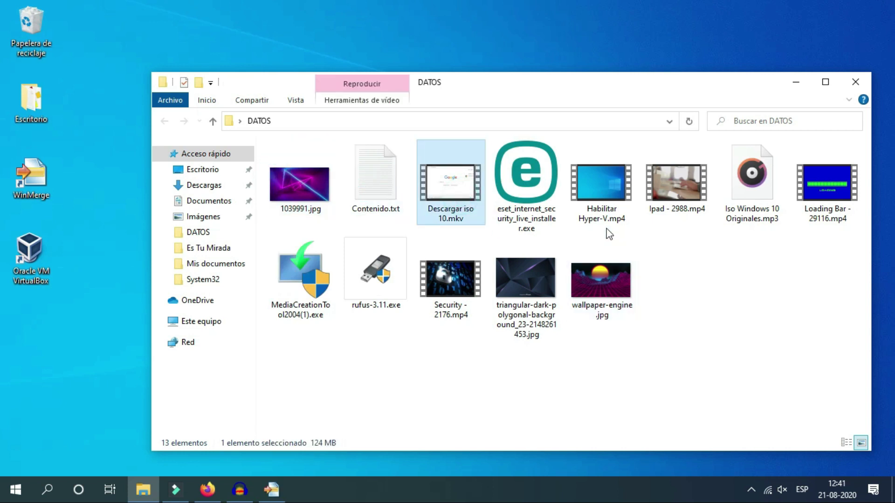
click(533, 190)
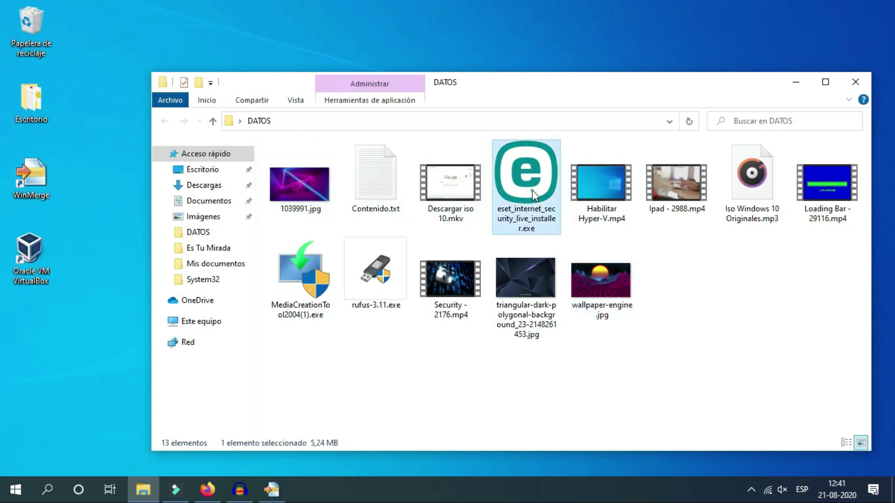
click(855, 82)
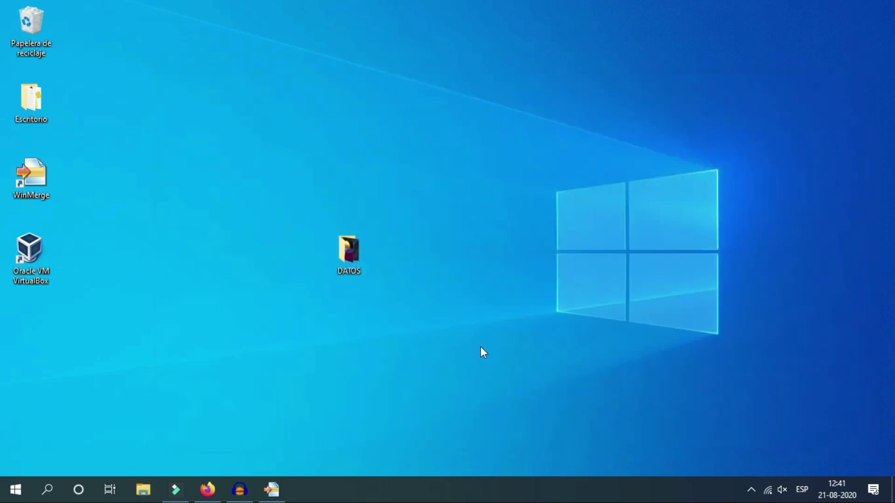
- Make a copy of the DATOS folder on the desktop and place it right beside the original
right_click(367, 252)
click(407, 400)
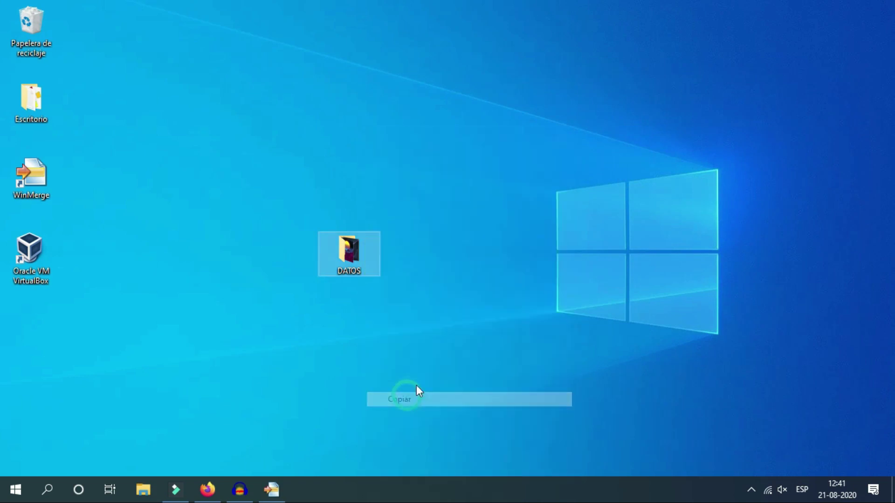
click(461, 261)
right_click(461, 261)
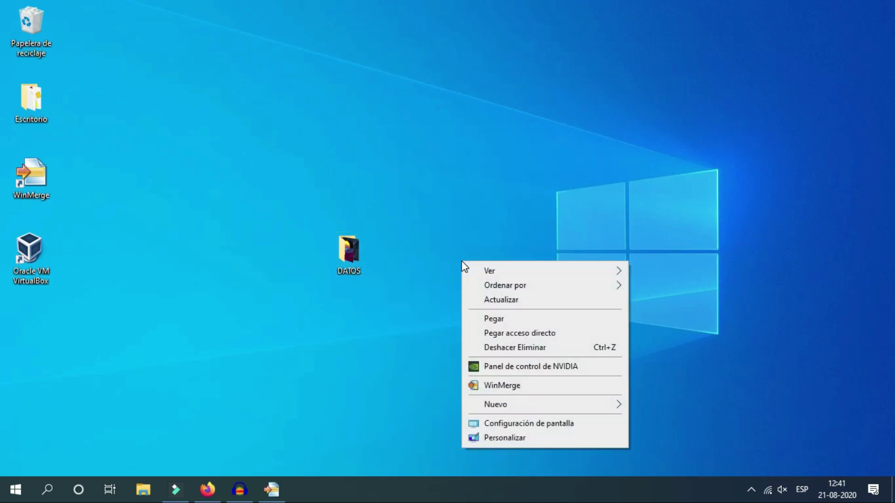
click(512, 320)
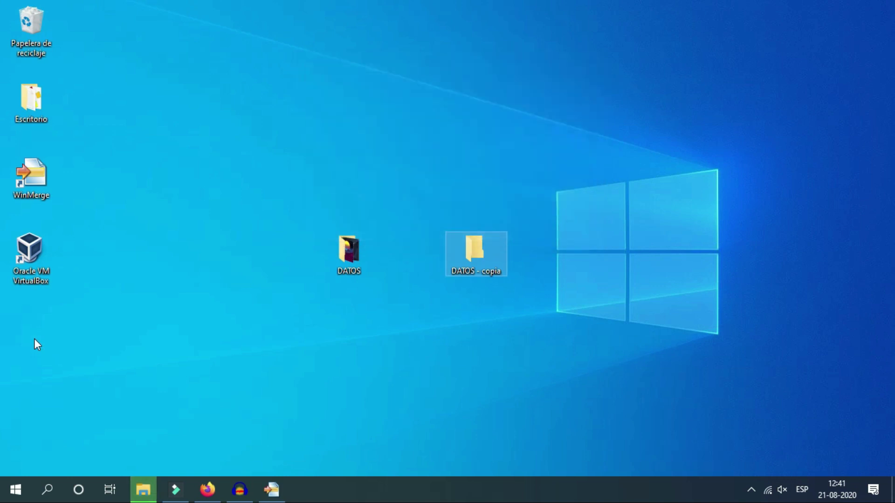
drag(481, 255, 413, 263)
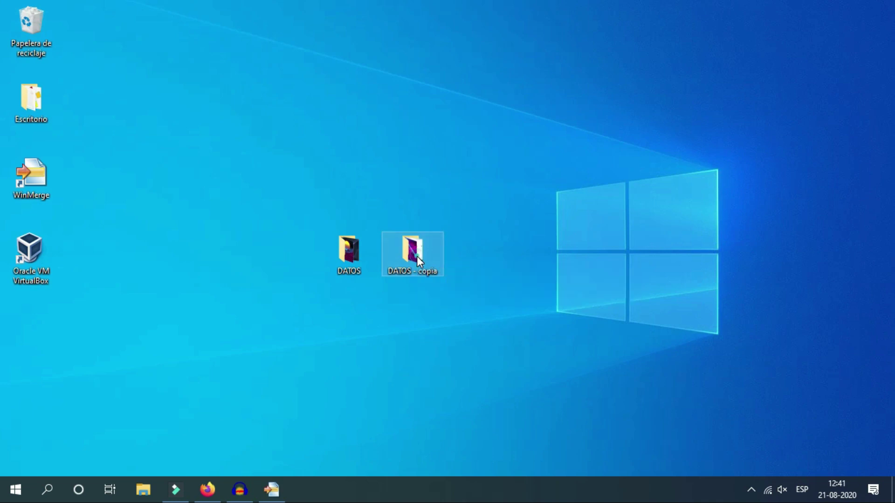
- Check the contents of the DATOS - copia folder and close it
double_click(417, 256)
click(304, 165)
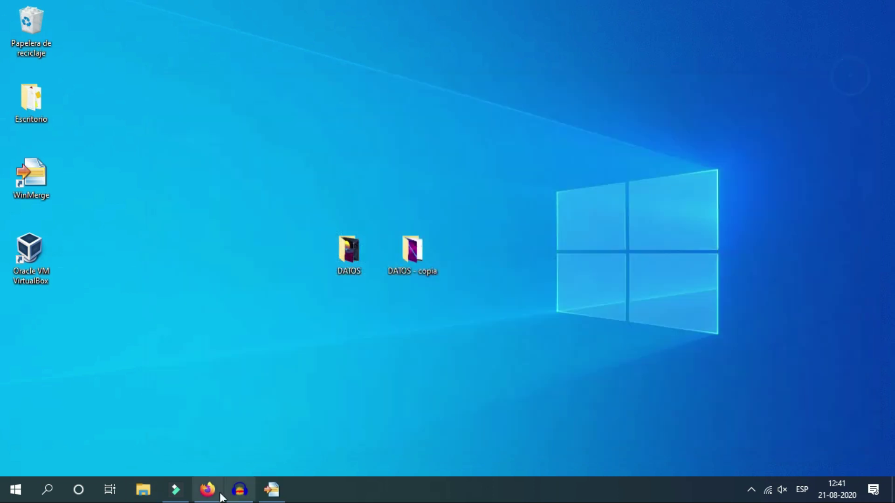
click(855, 81)
- Return to WinMerge and set the first folder to compare to F:\Escritorio\DATOS
click(283, 498)
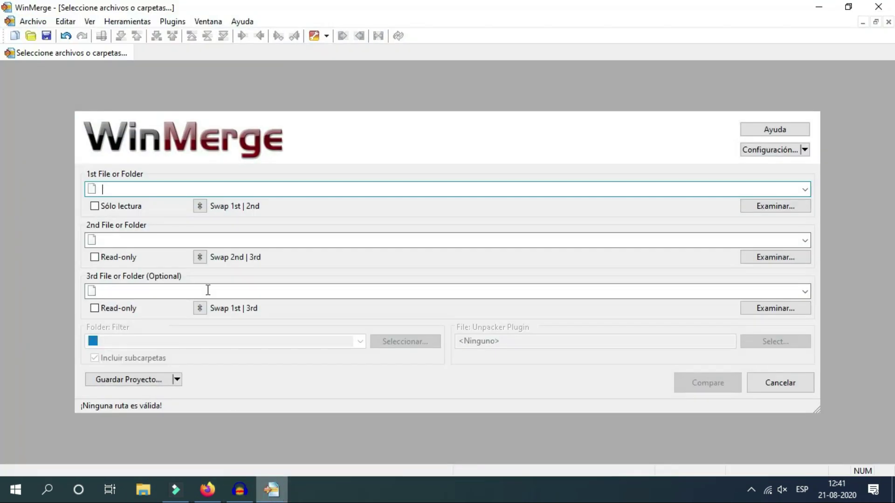
click(778, 207)
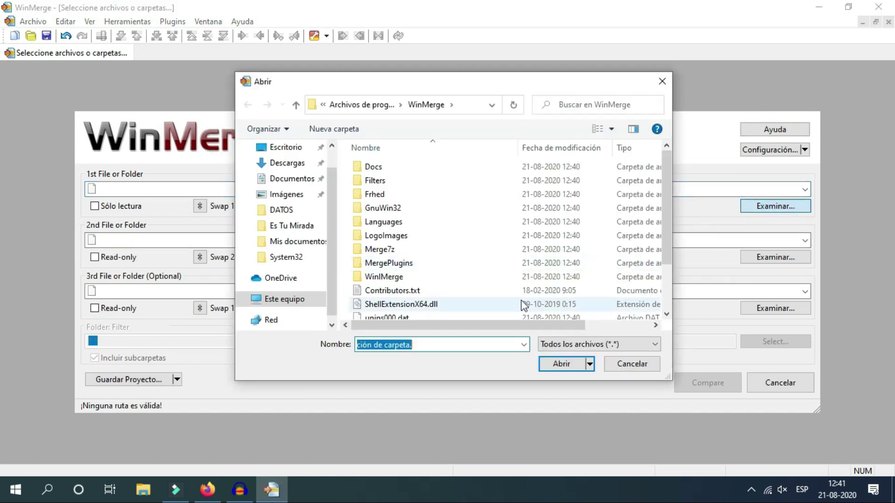
click(289, 152)
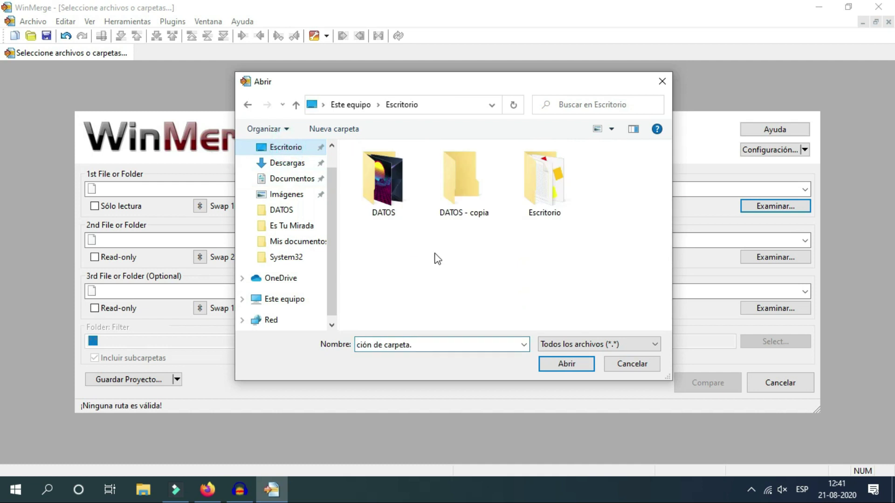
click(399, 182)
click(582, 363)
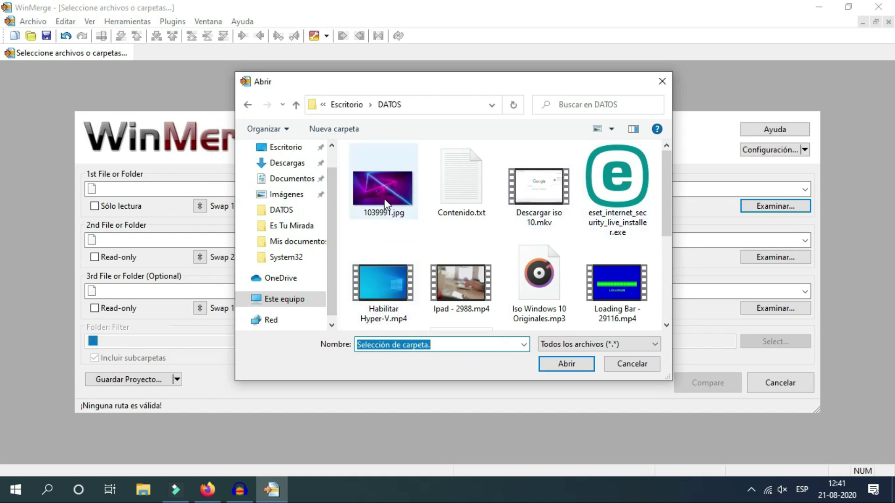
click(580, 369)
- Set the second folder to compare to F:\Escritorio\DATOS - copia
click(778, 264)
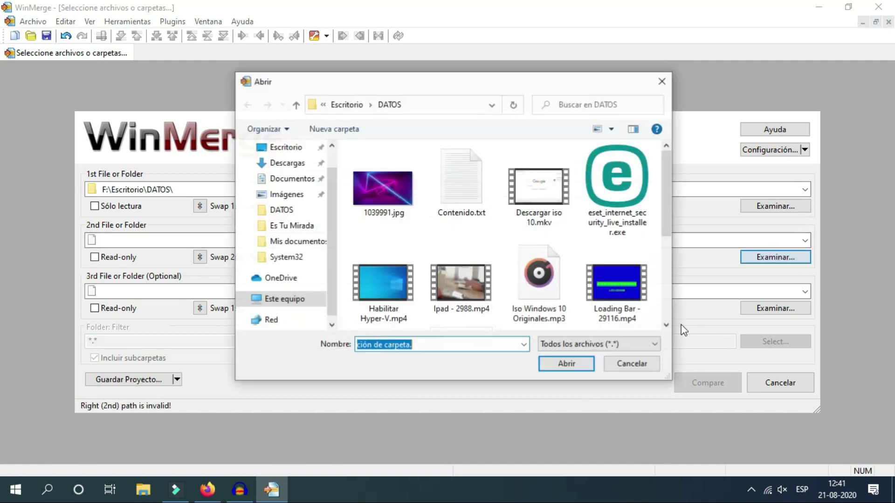
click(343, 105)
double_click(464, 181)
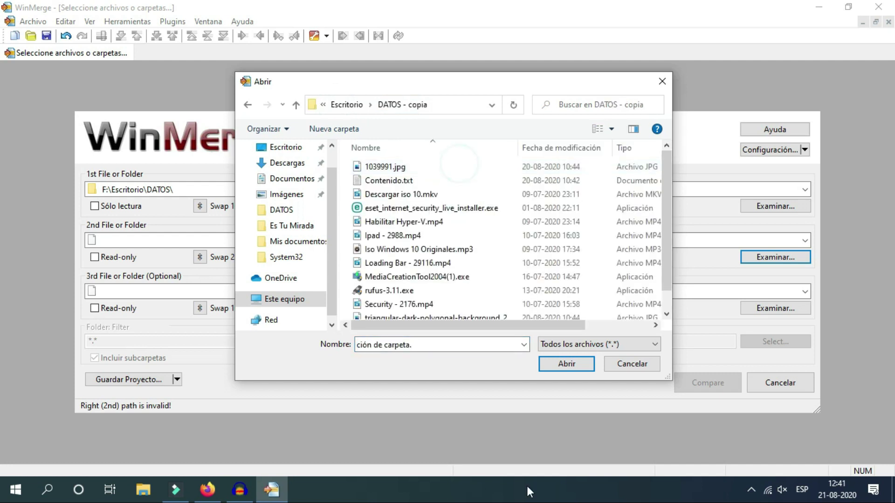
click(561, 370)
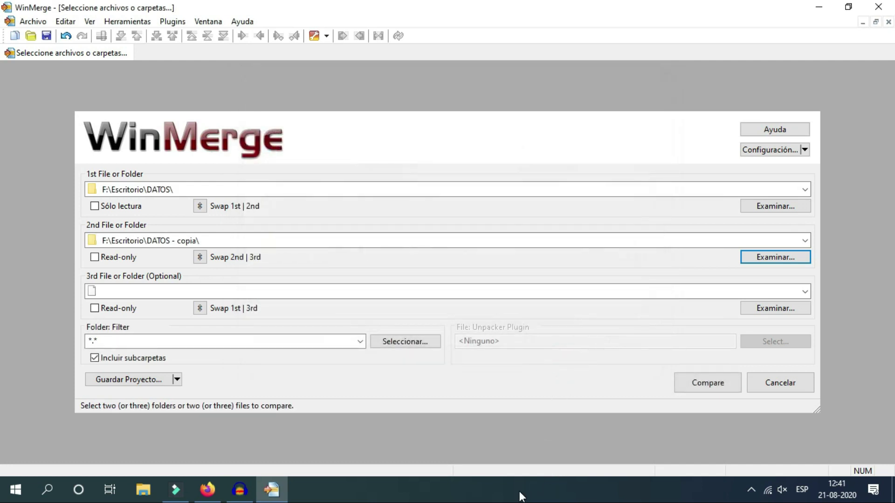
click(127, 295)
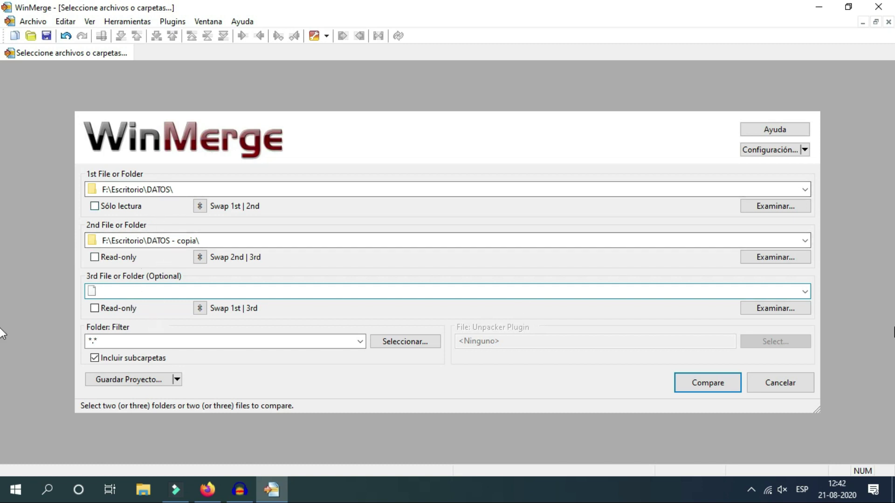
click(256, 340)
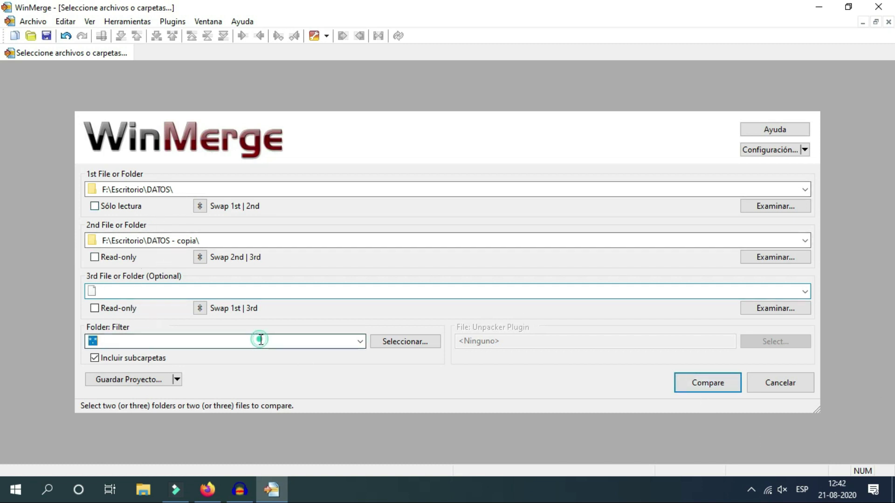
- Compare the DATOS and DATOS - copia folders using the *.* filter with subfolders included
click(138, 344)
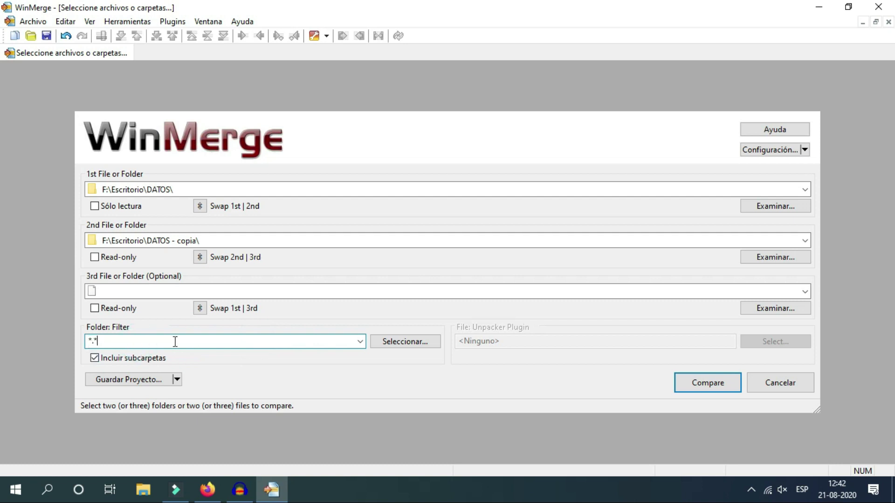
click(734, 382)
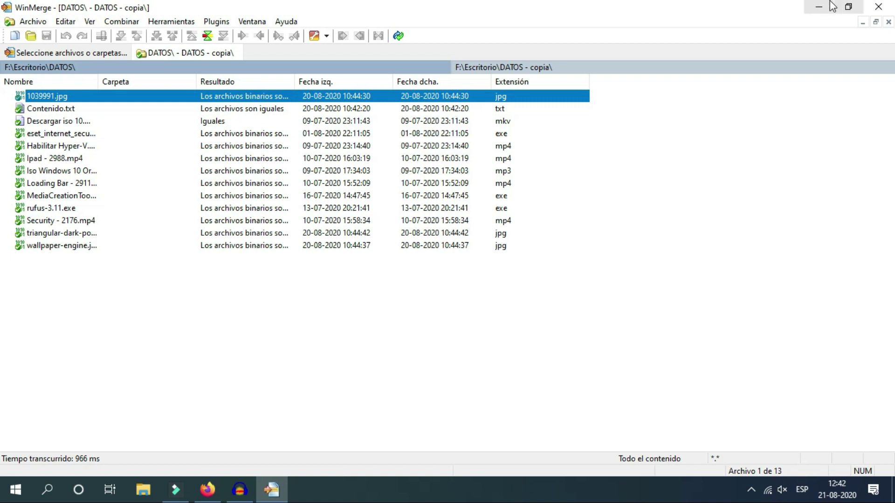
- Minimize WinMerge and delete 1039991.jpg from the DATOS - copia folder on the desktop
click(817, 6)
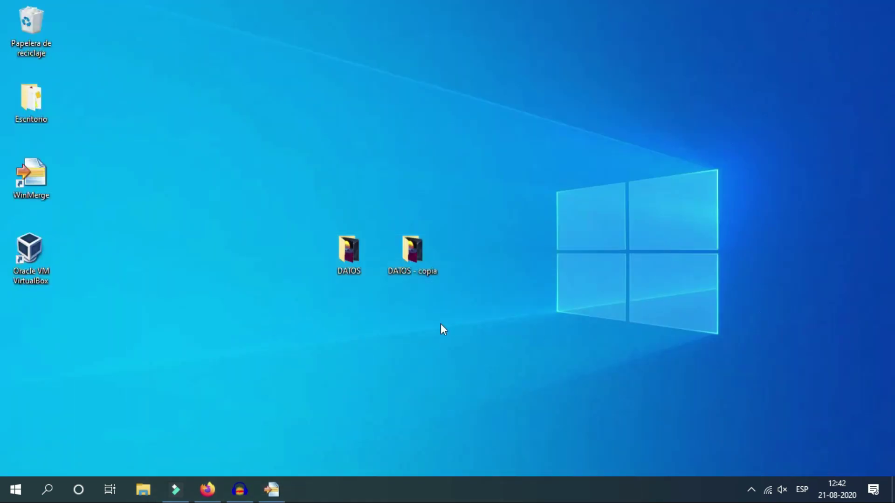
double_click(415, 267)
click(304, 164)
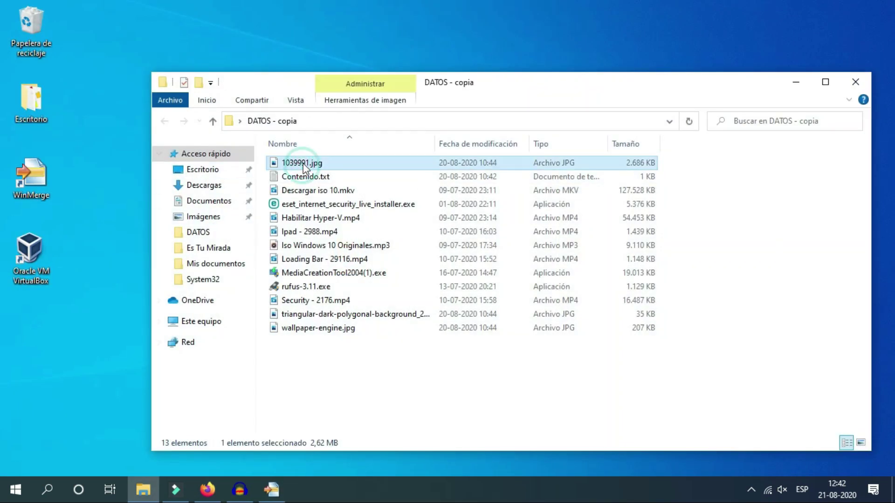
key(Delete)
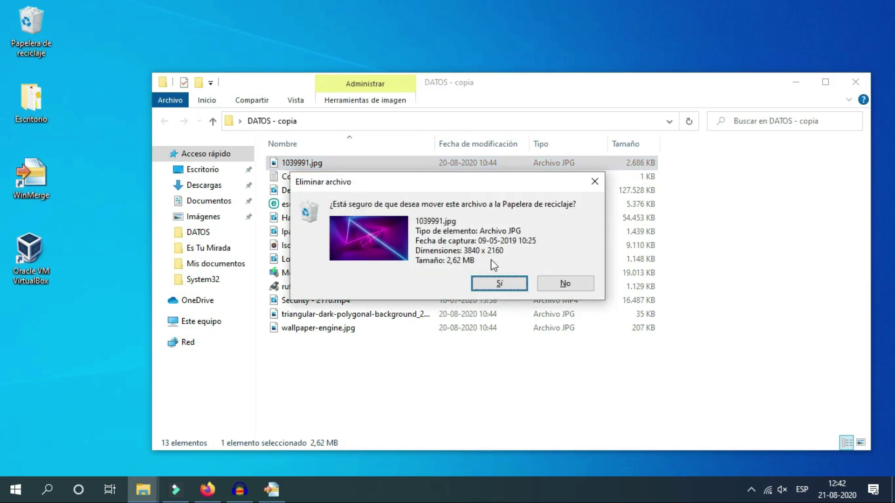
click(521, 283)
- Empty the Recycle Bin and close the DATOS - copia folder window
right_click(39, 21)
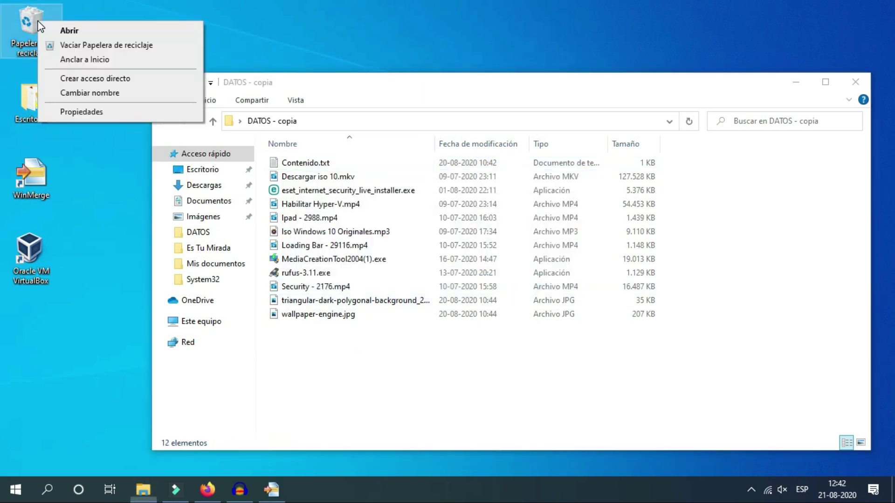
click(115, 45)
click(508, 254)
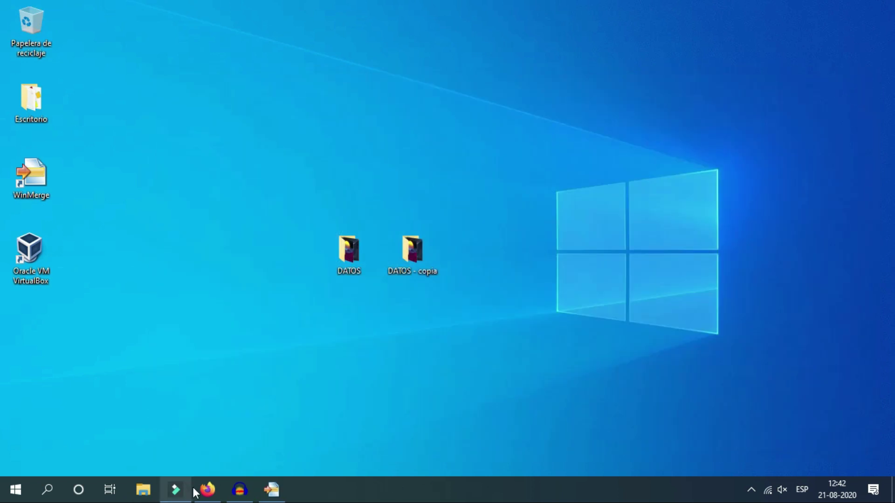
- Return to WinMerge and run a new comparison of F:\Escritorio\DATOS with F:\Escritorio\DATOS - copia
click(271, 490)
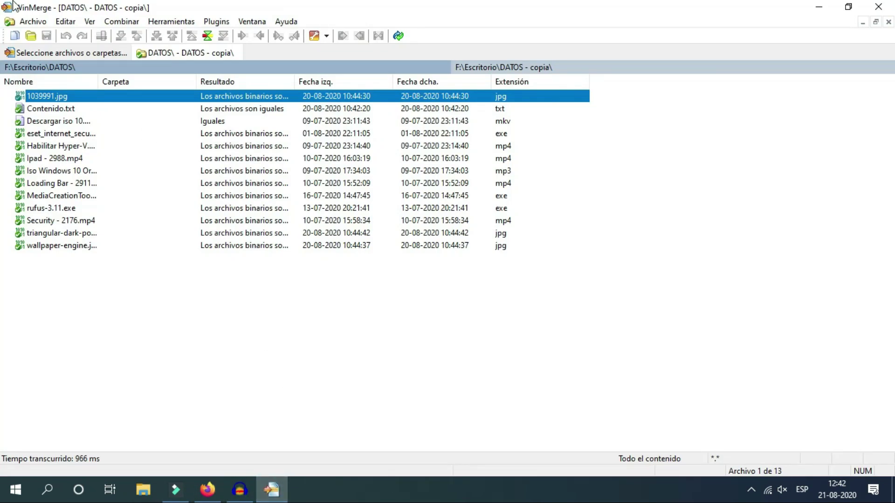
click(32, 21)
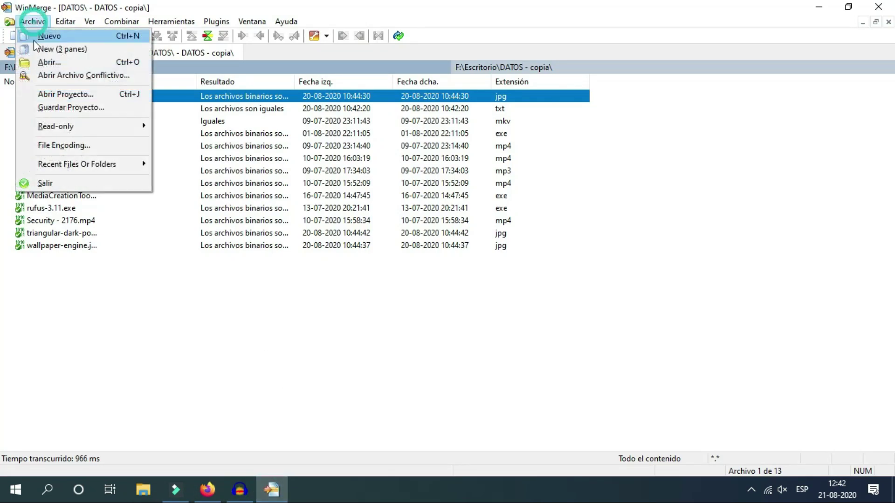
click(46, 63)
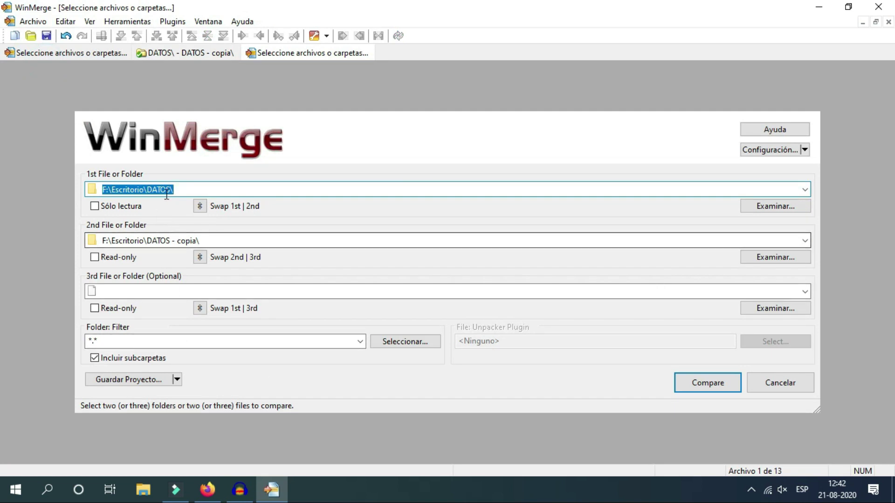
click(718, 383)
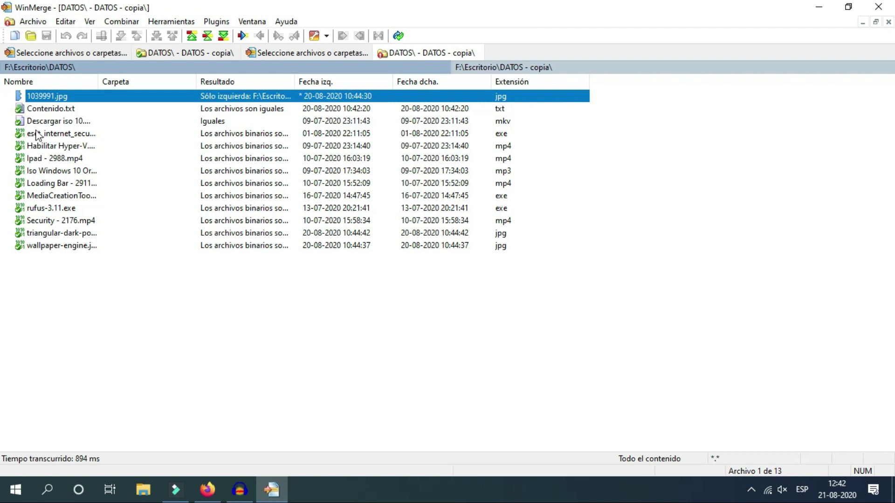
- Examine the comparison entries for 1039991.jpg and Contenido.txt, widening the Resultado column to read the full results
click(22, 109)
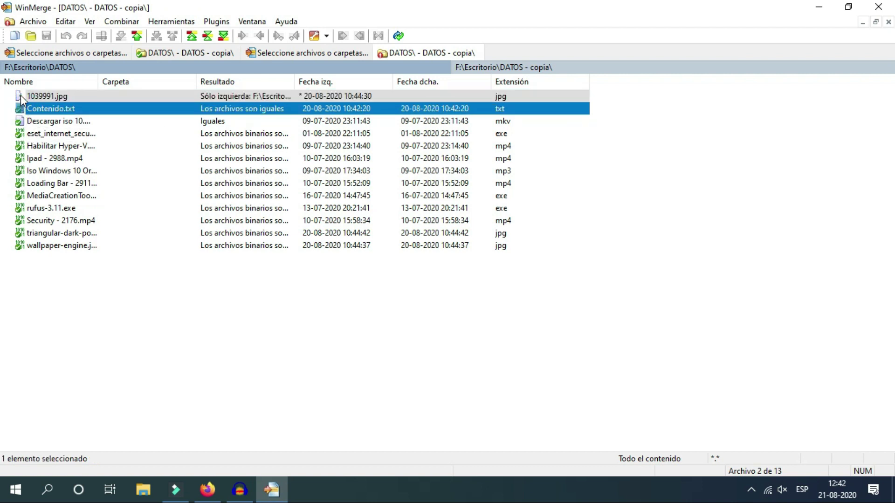
click(29, 95)
click(42, 109)
drag(295, 81, 467, 82)
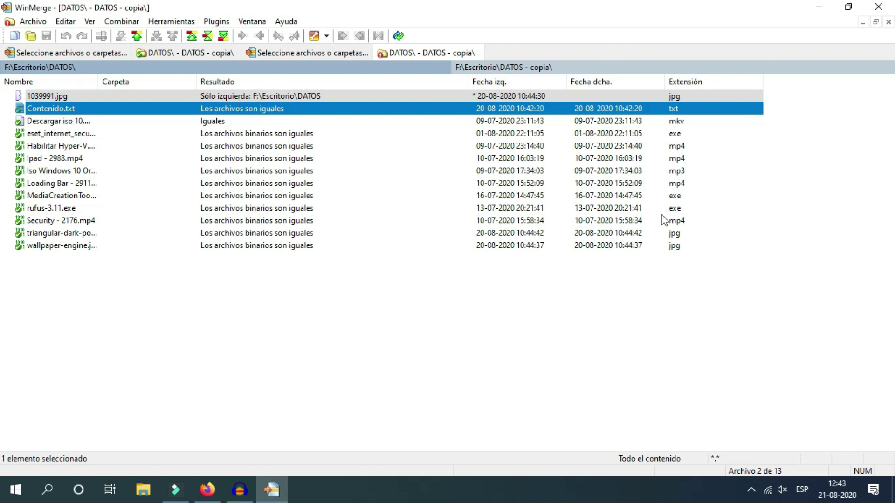
click(33, 22)
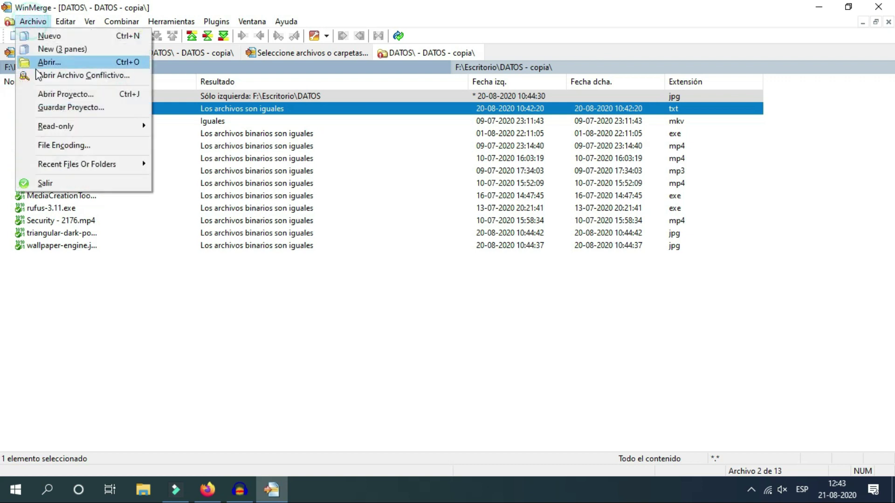
click(49, 64)
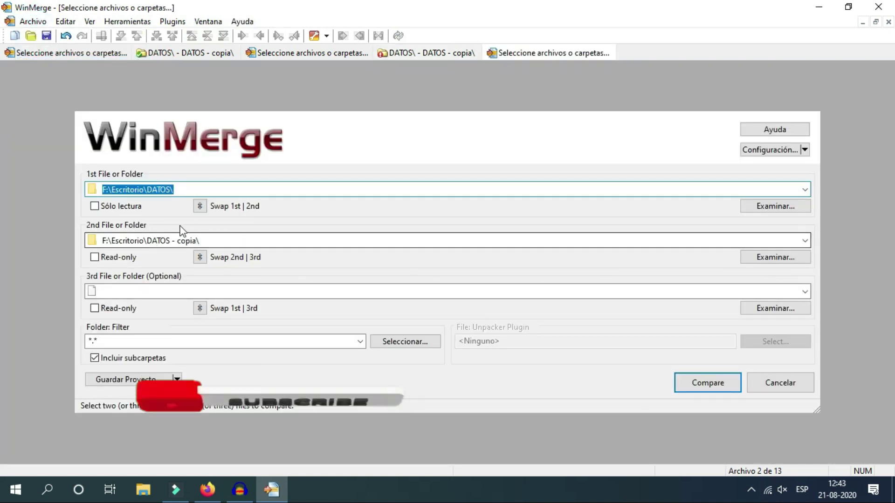
click(802, 385)
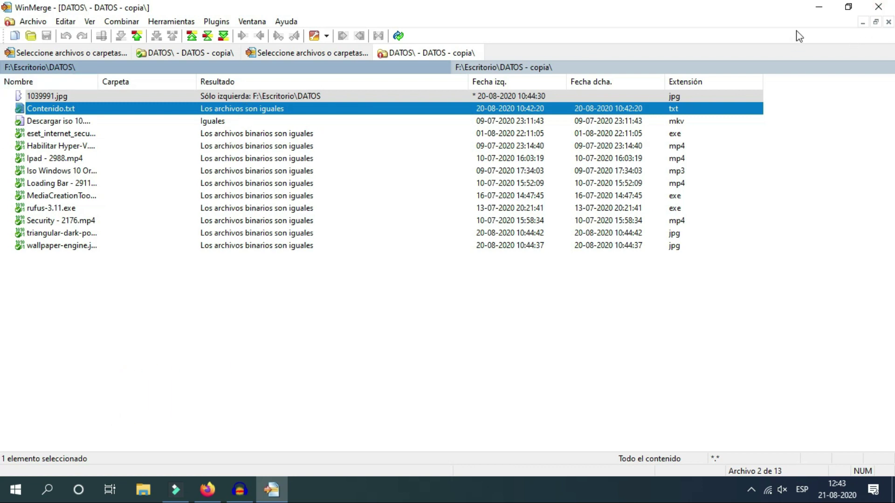
- Minimize WinMerge, duplicate the DATOS - copia folder on the desktop and place the duplicate right beside it
click(815, 11)
right_click(404, 245)
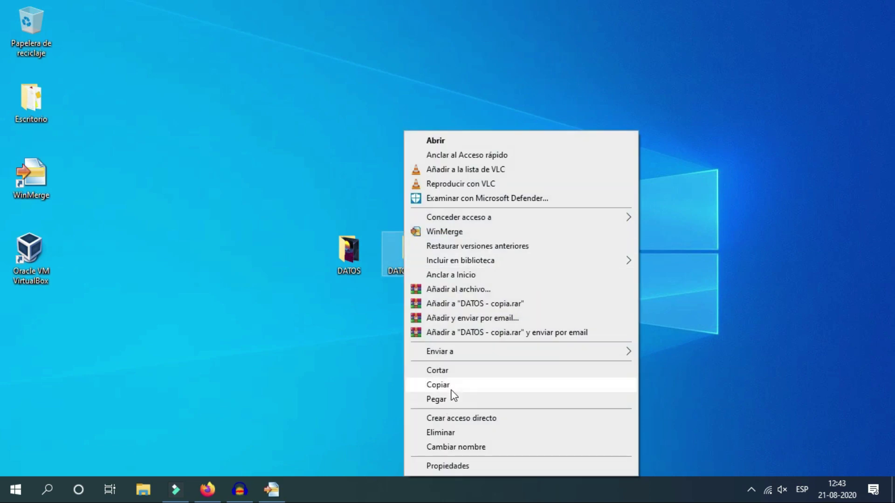
click(453, 385)
click(527, 287)
right_click(527, 287)
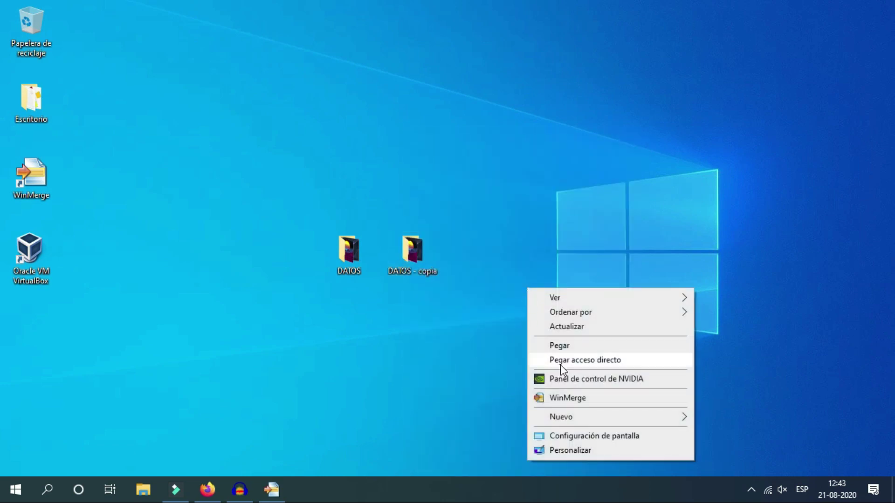
click(565, 346)
drag(517, 329, 469, 250)
- Permanently delete the triangular-dark-polygonal-background image and wallpaper-engine.jpg from the DATOS - copia - copia folder, and close its window
double_click(469, 250)
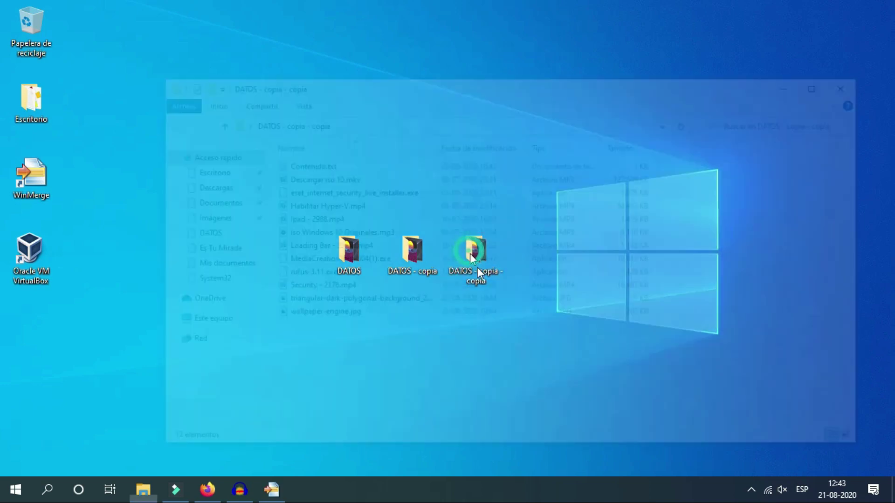
drag(320, 354, 344, 301)
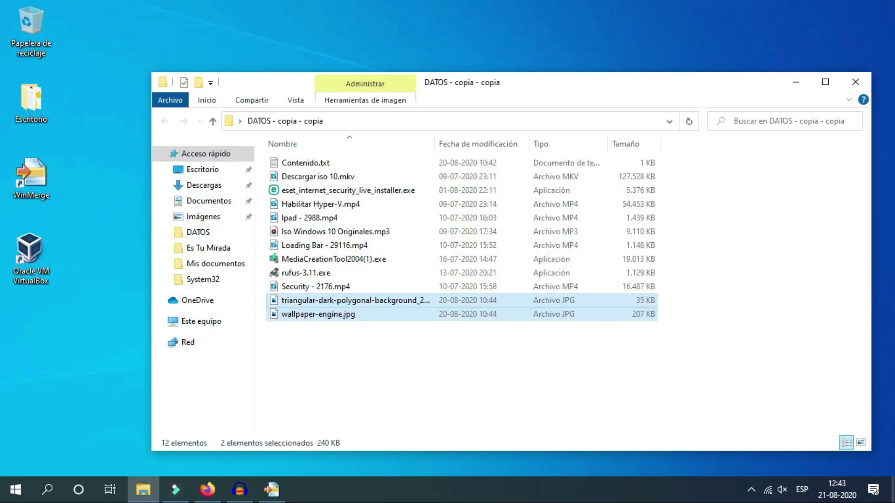
key(shift+Delete)
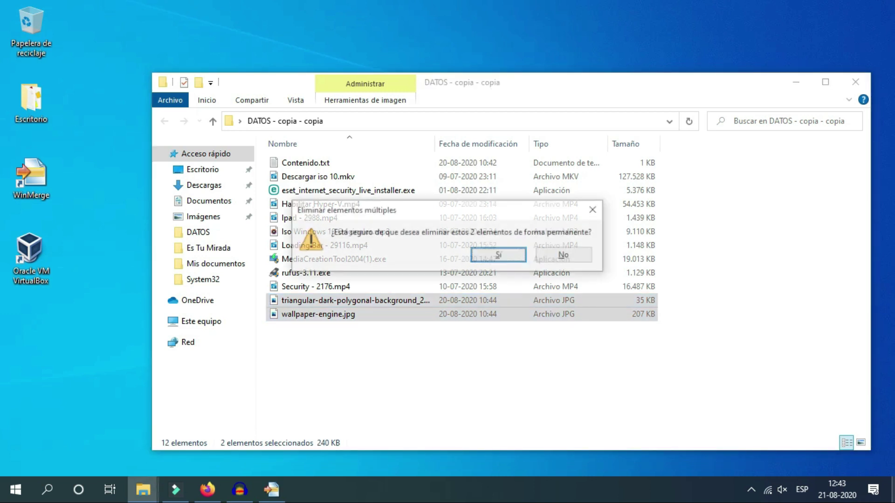
key(Return)
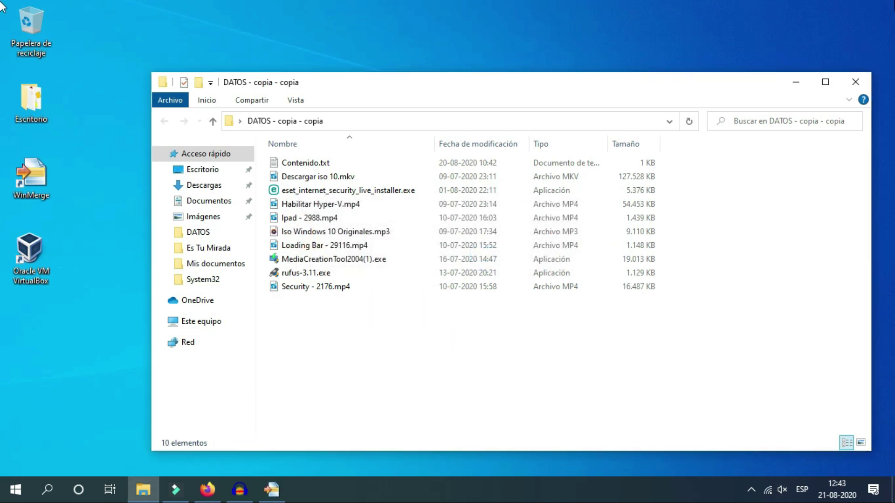
click(855, 82)
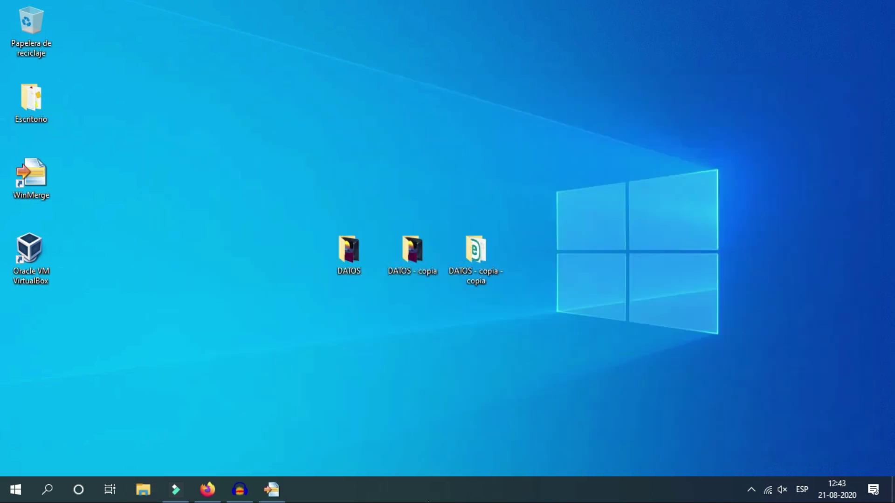
- Return to WinMerge and compare DATOS and DATOS - copia with F:\Escritorio\DATOS - copia - copia as the third folder in a new comparison
click(272, 490)
click(32, 21)
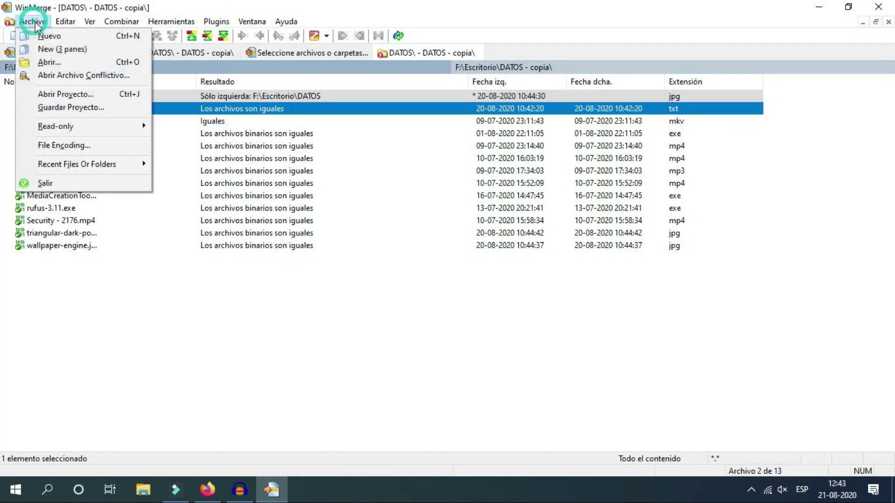
click(44, 63)
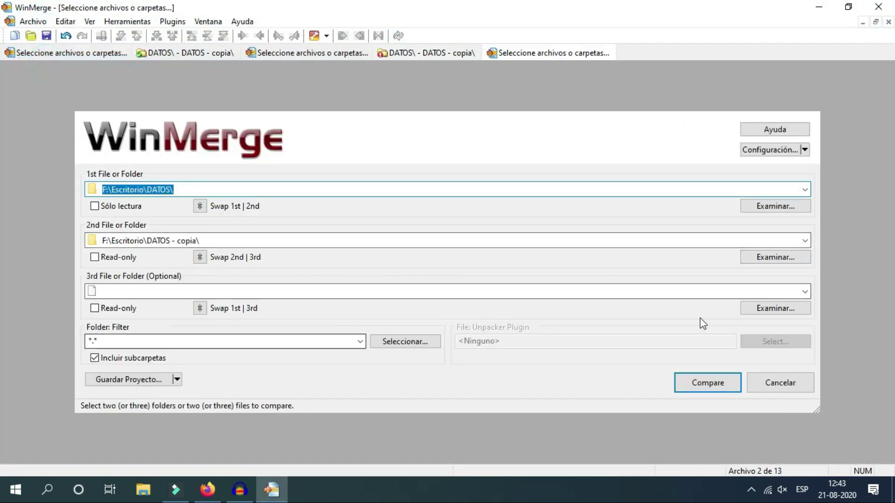
click(790, 312)
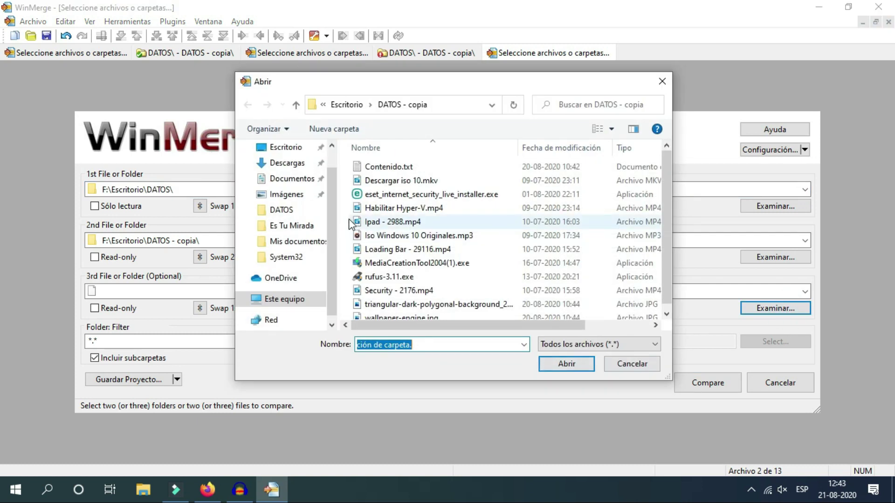
click(355, 108)
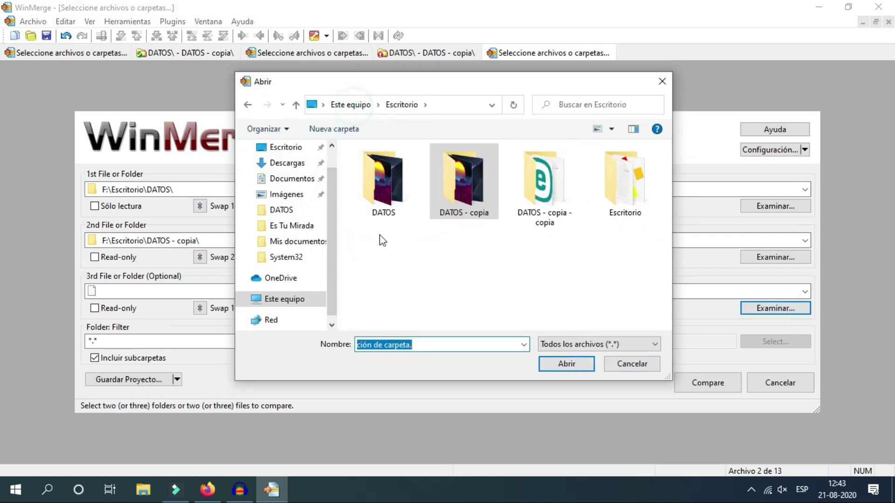
double_click(555, 205)
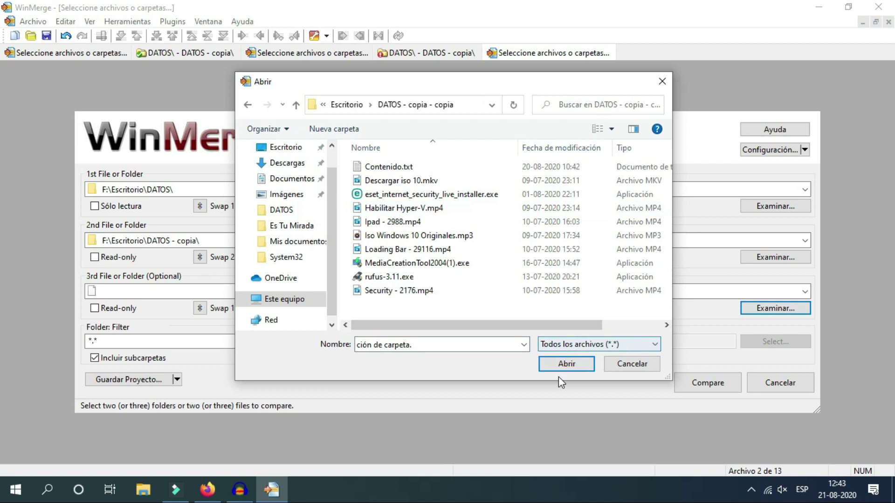
click(566, 365)
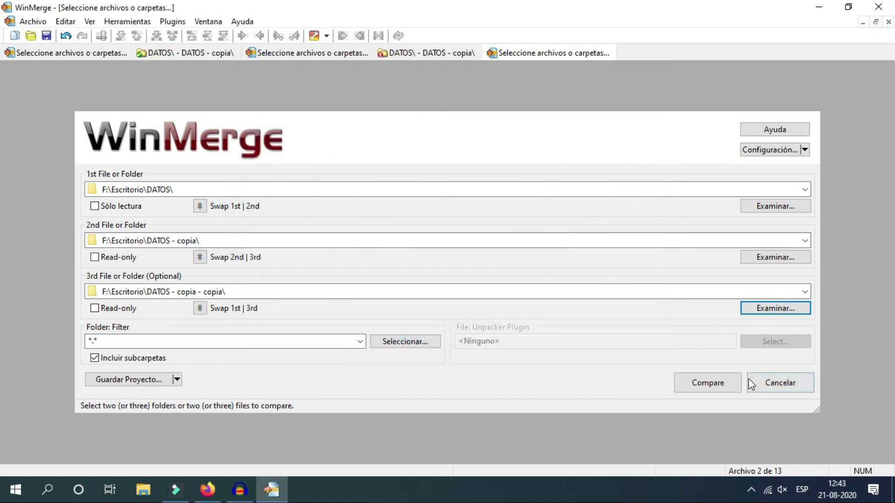
click(708, 383)
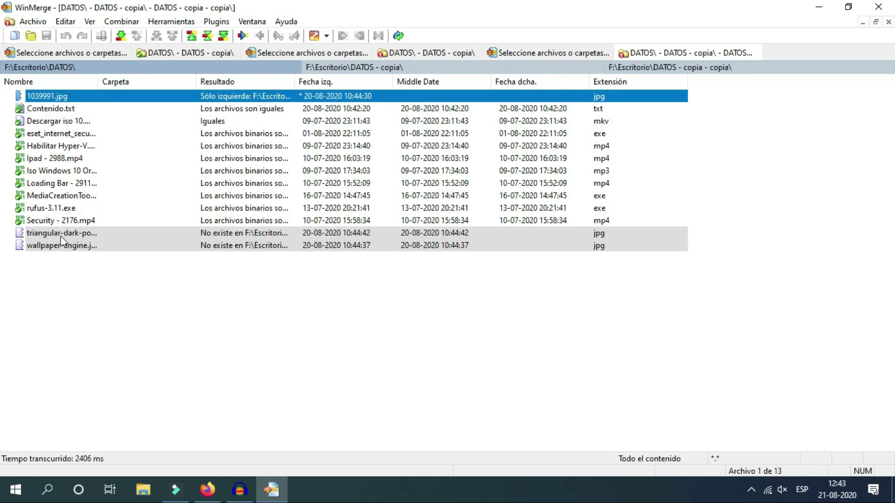
- Examine the three-folder comparison, widening the Resultado column to read the full results, and minimize WinMerge
click(69, 219)
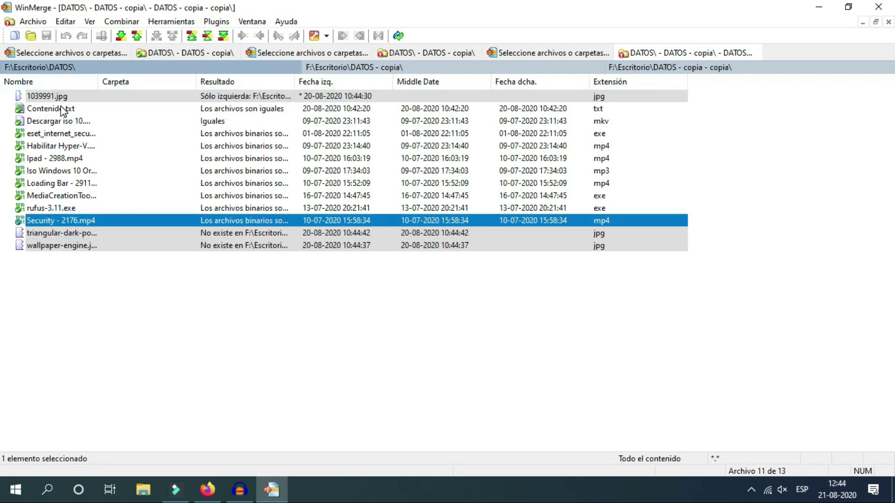
click(819, 7)
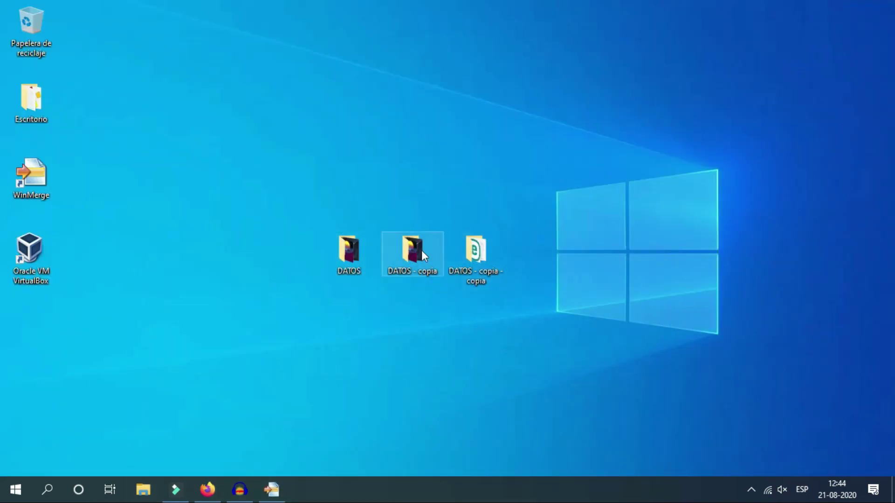
click(271, 489)
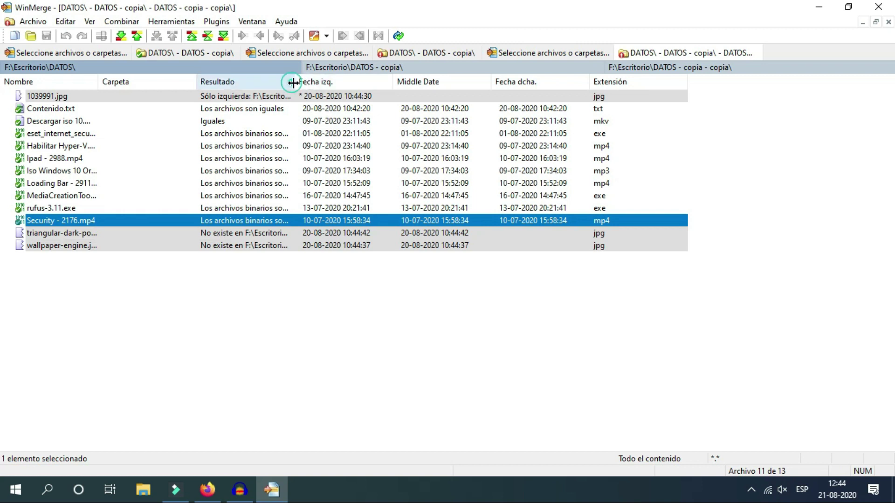
drag(290, 83, 435, 82)
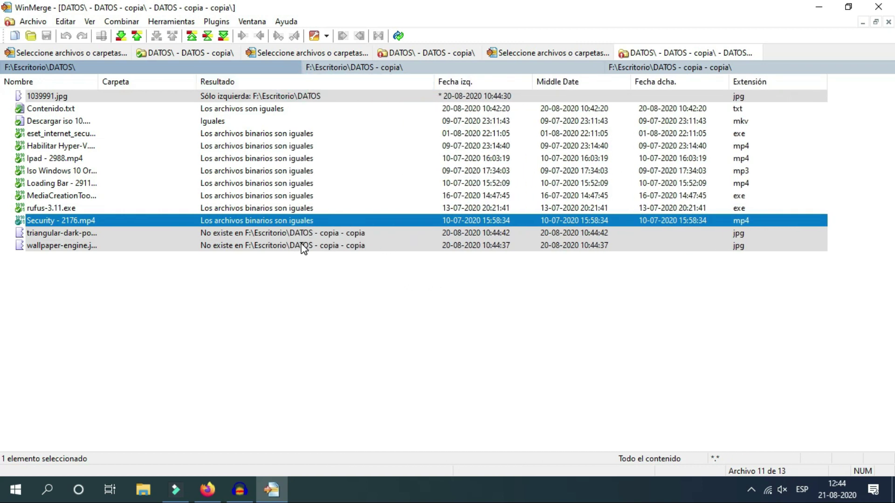
click(818, 7)
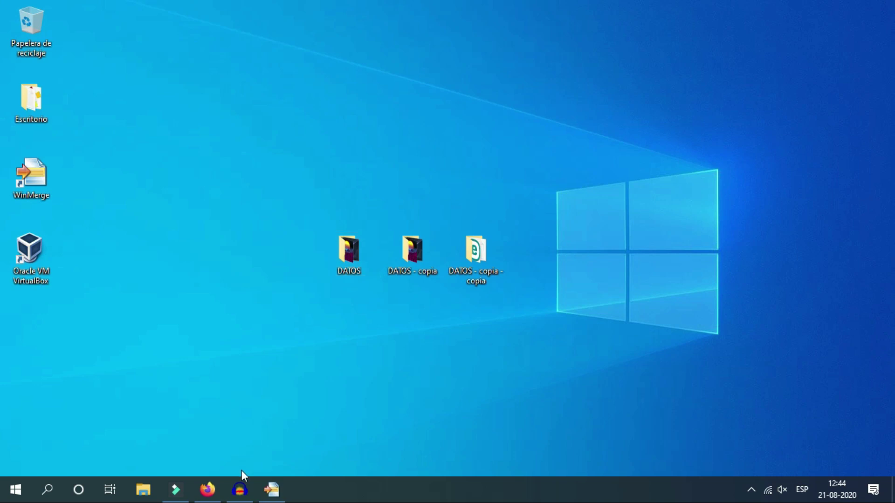
- Return to WinMerge, review the result rows of the three-folder comparison, and minimize it
click(272, 490)
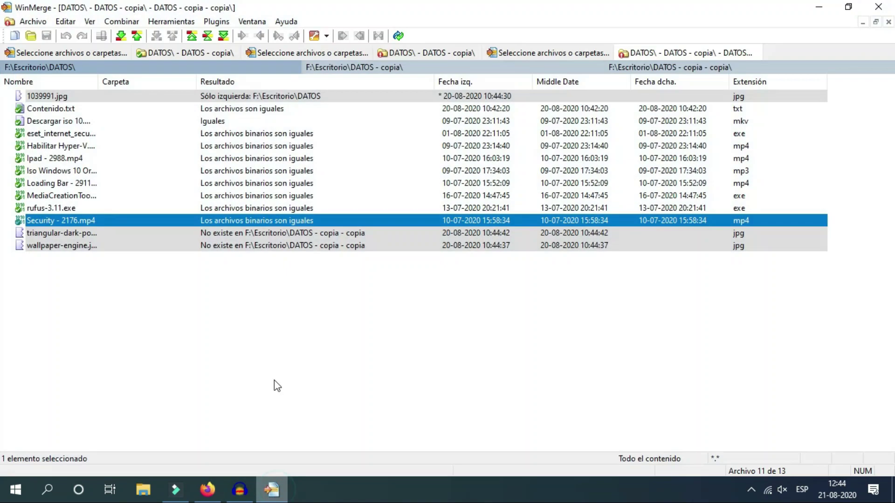
click(288, 235)
click(285, 247)
click(289, 231)
click(298, 195)
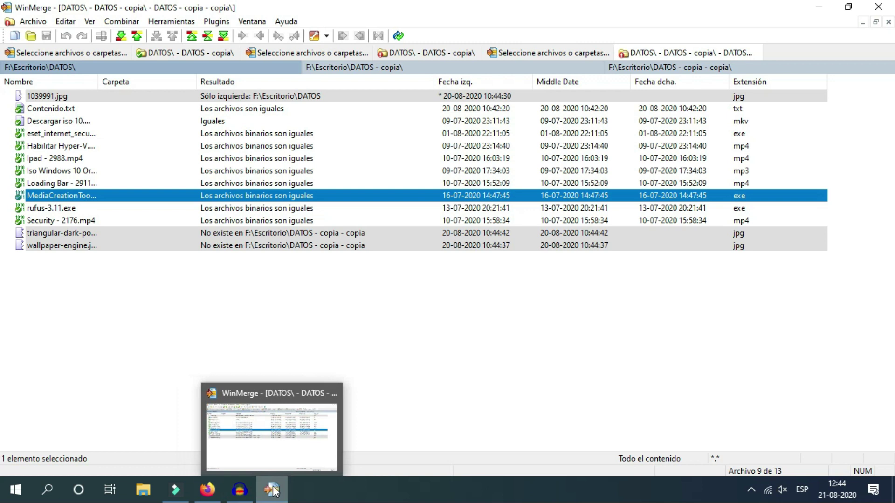
click(818, 6)
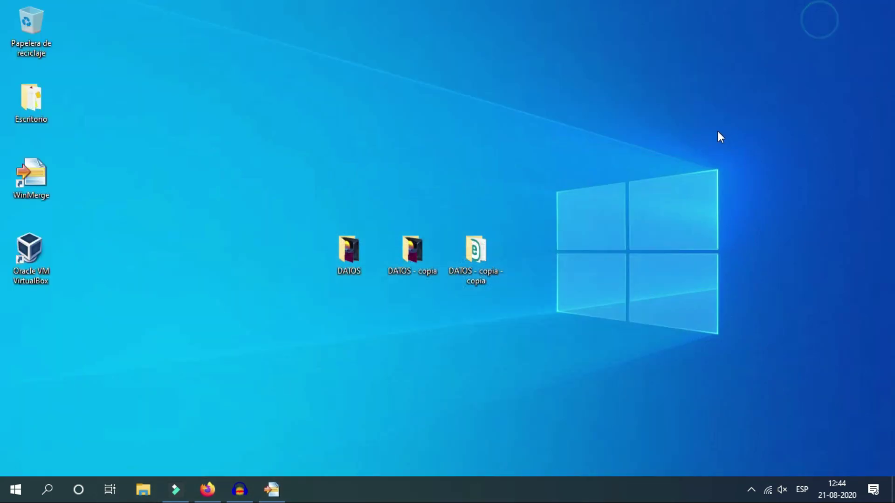
- Open Contenido.txt from the DATOS folder on the desktop, read through its three lines, and close it
double_click(349, 260)
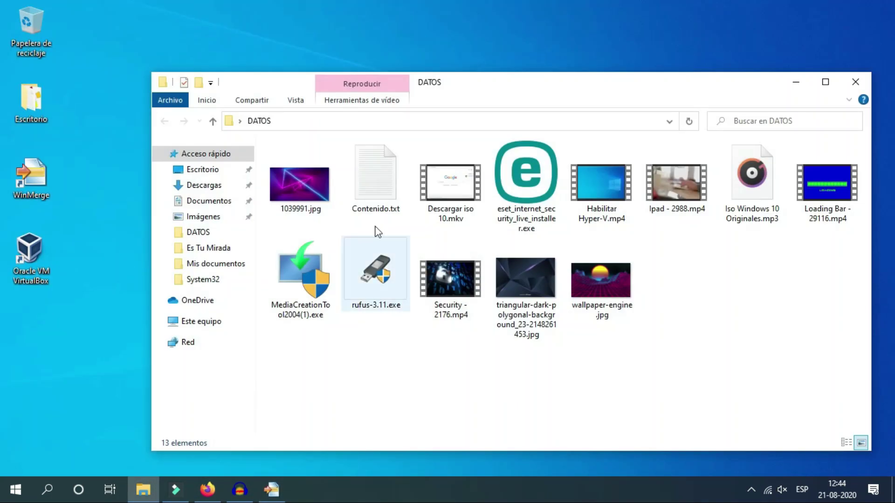
click(377, 198)
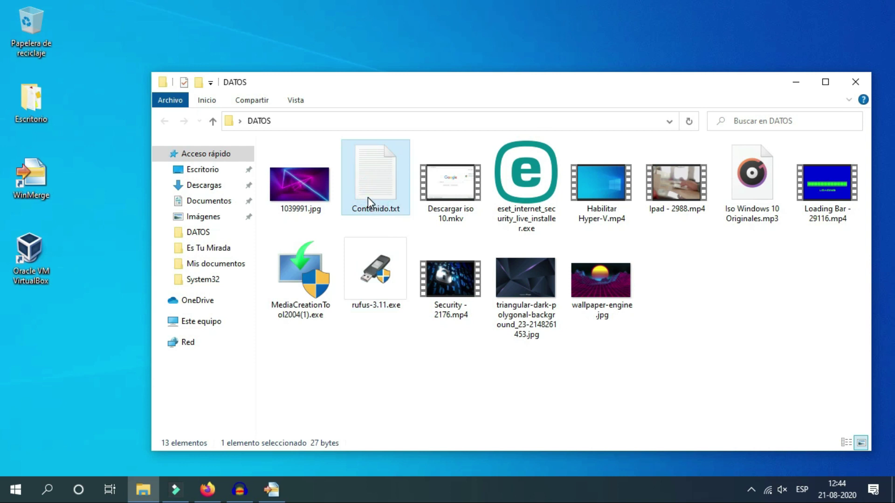
double_click(376, 196)
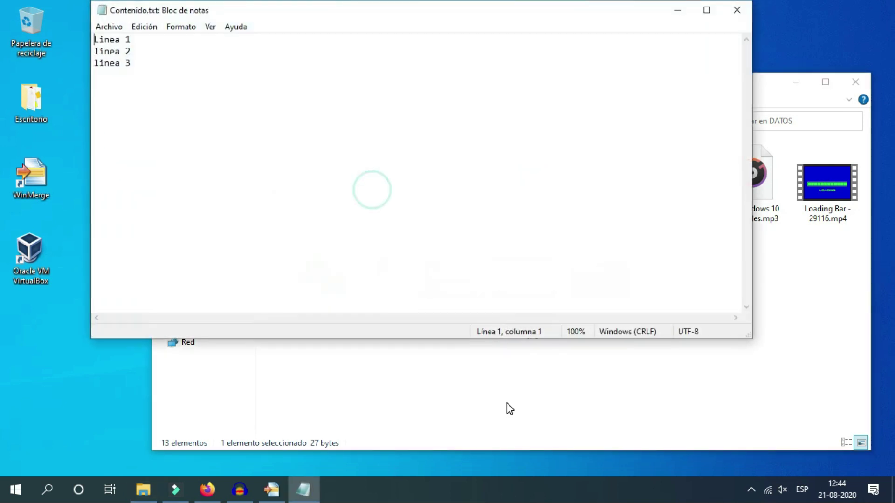
click(133, 40)
click(132, 52)
click(129, 64)
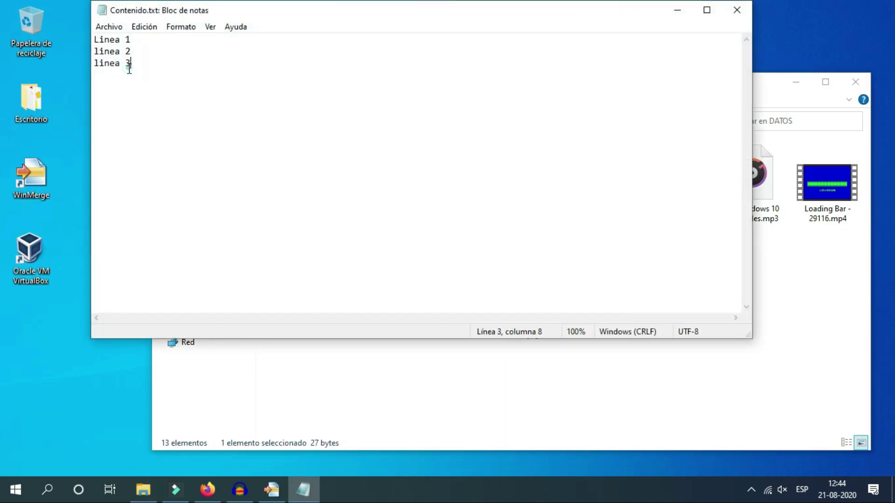
click(740, 16)
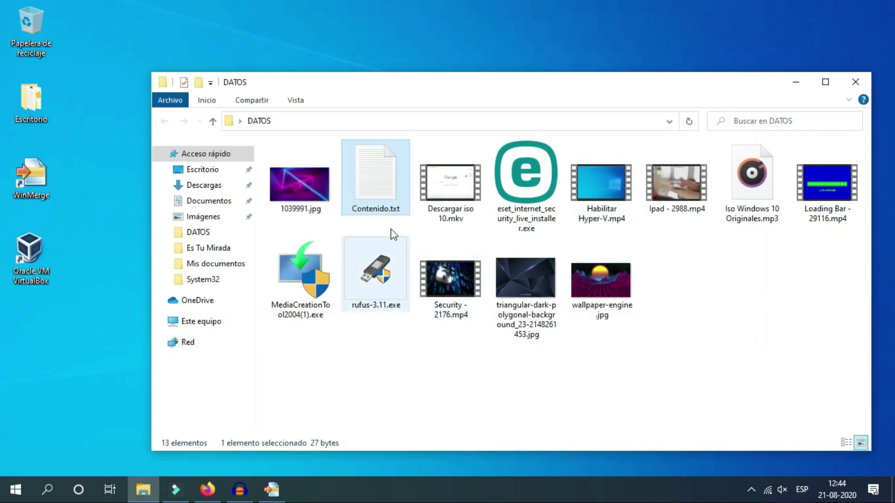
- Duplicate Contenido.txt inside the DATOS folder by copying and pasting it
right_click(366, 167)
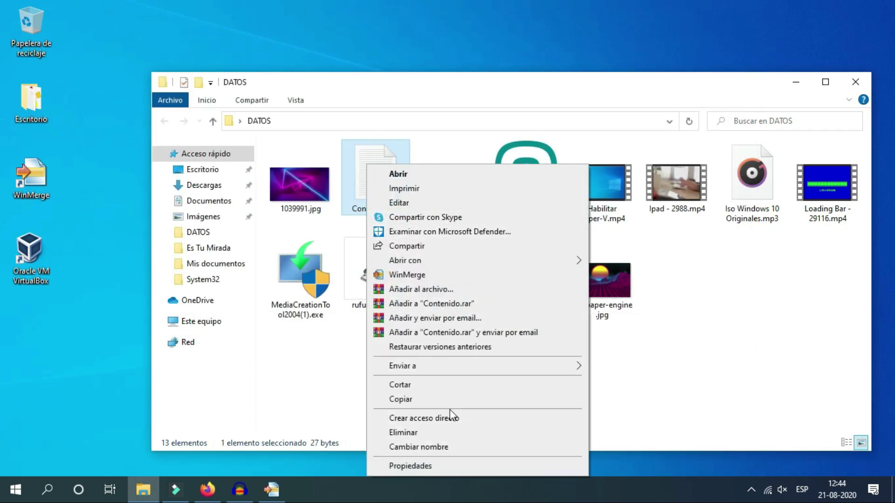
click(441, 404)
right_click(479, 390)
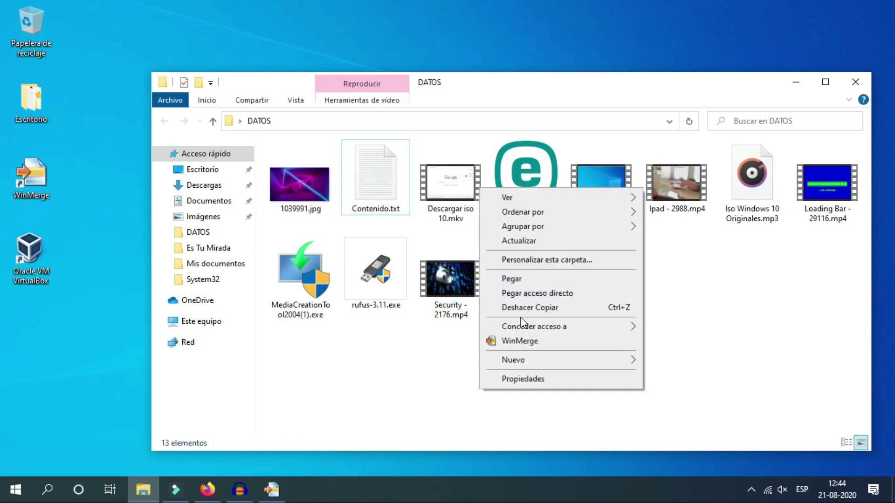
click(532, 280)
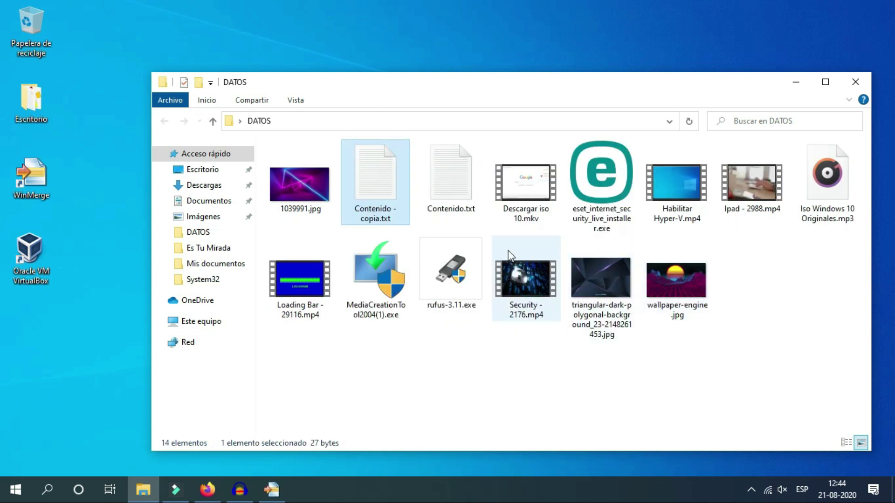
click(434, 182)
click(438, 171)
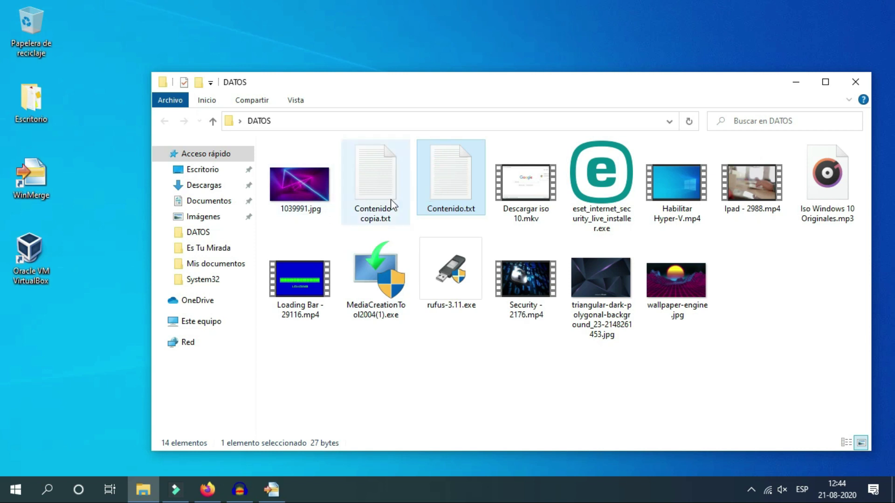
click(376, 196)
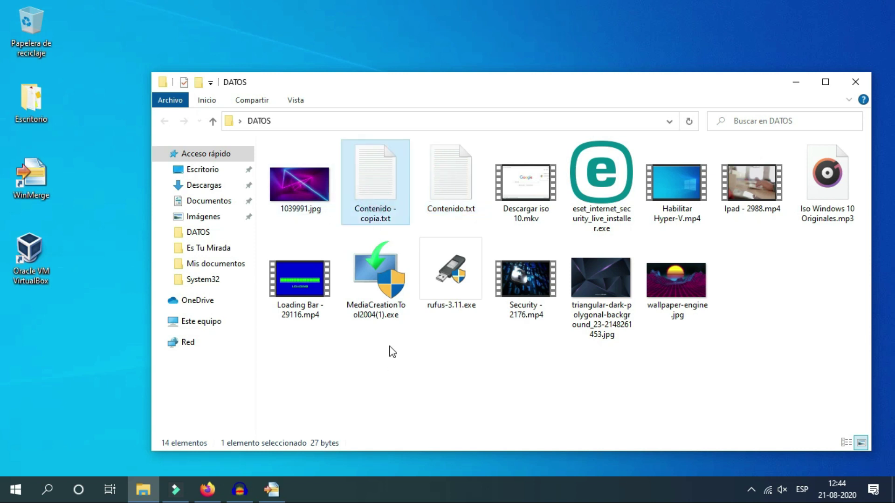
- Delete the line "linea 3" from Contenido - copia.txt, then close the file and save the change
double_click(391, 197)
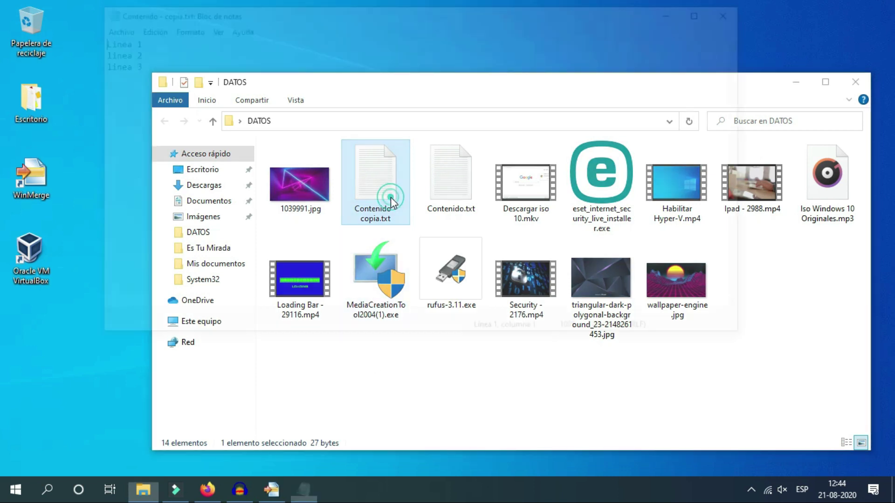
click(140, 71)
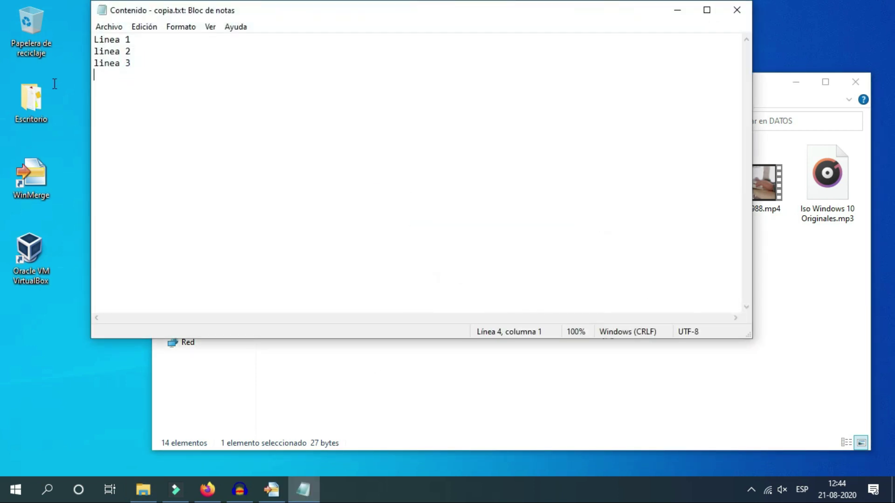
drag(149, 70, 89, 58)
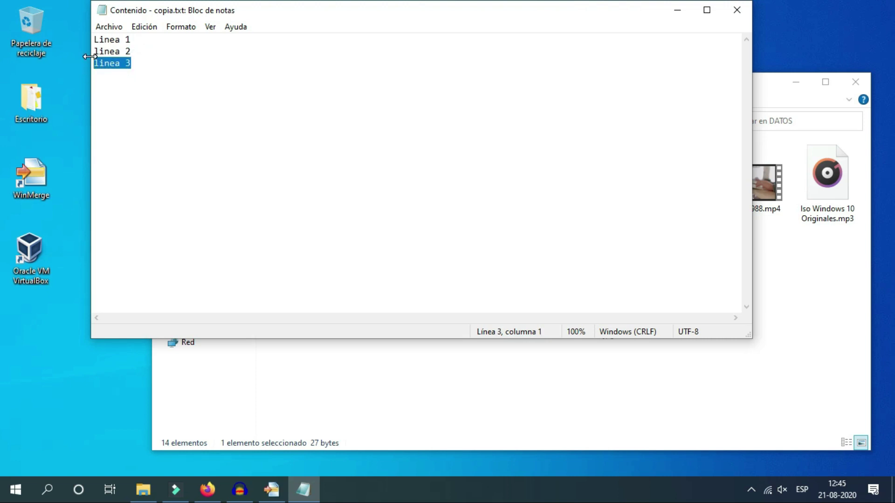
key(Delete)
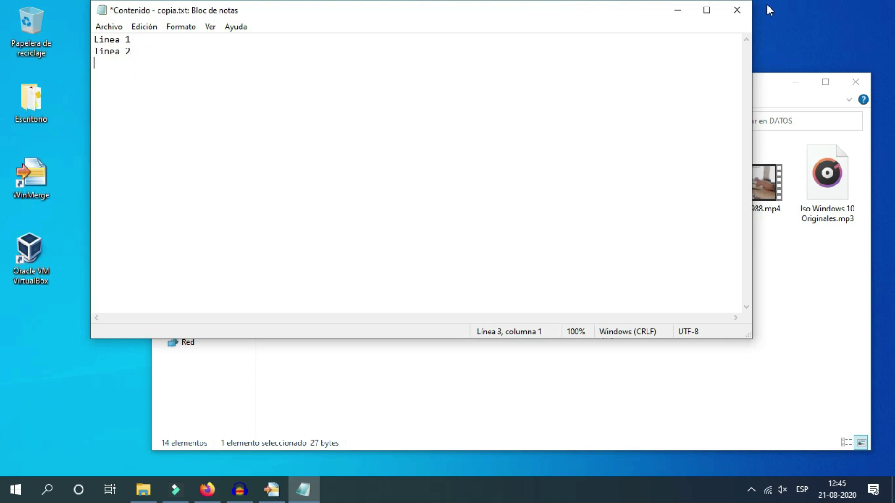
click(737, 9)
click(396, 256)
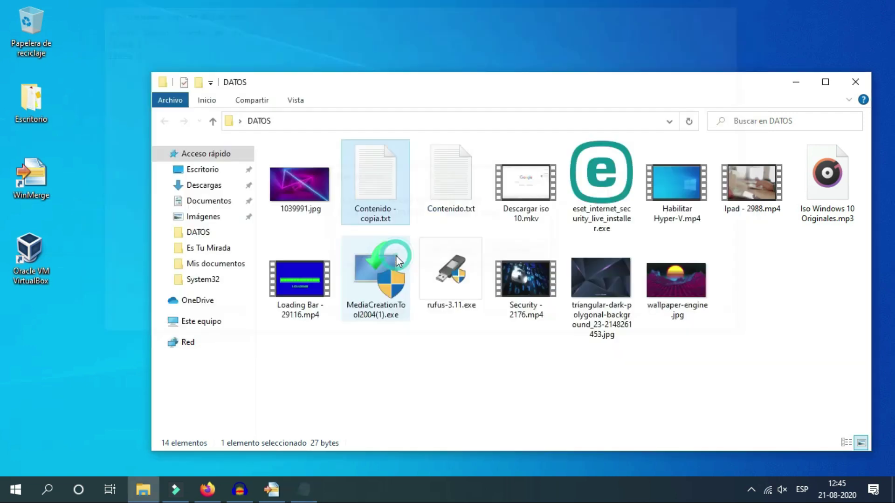
- Open the original Contenido.txt to check its lines, and close it
click(466, 186)
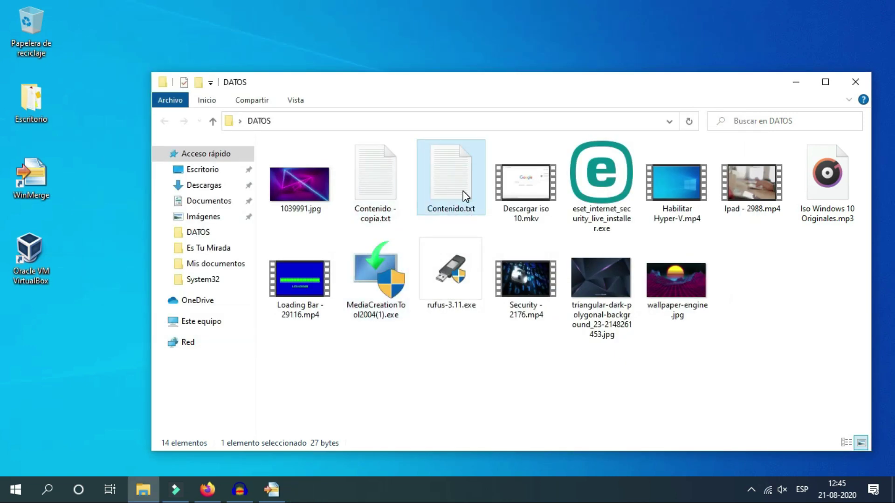
double_click(462, 191)
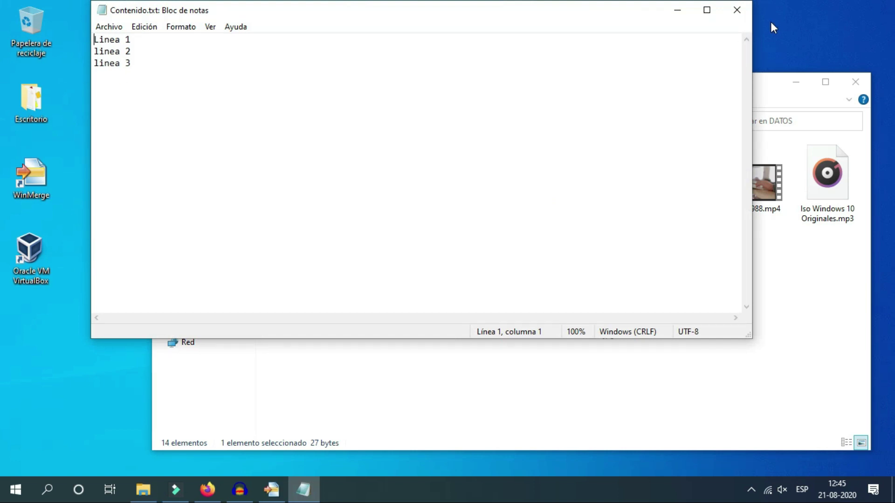
click(736, 9)
- Return to WinMerge and open a new comparison with F:\Escritorio\DATOS\Contenido.txt as the first file
click(270, 491)
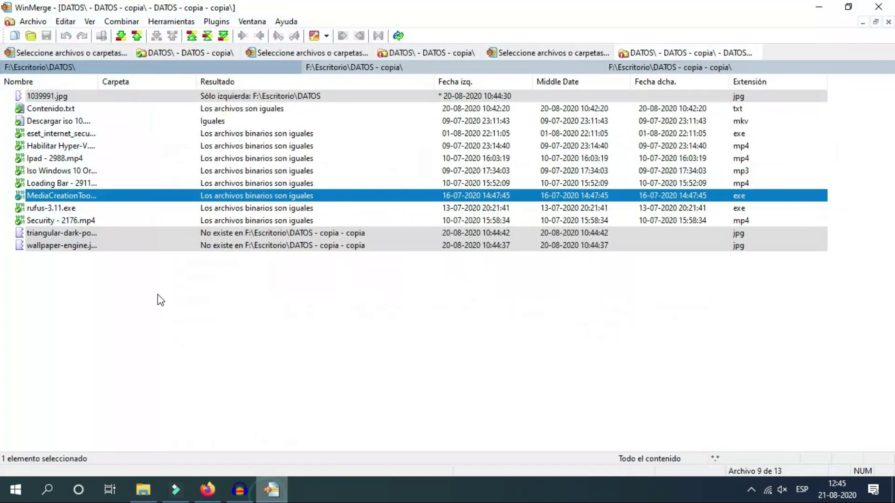
click(34, 22)
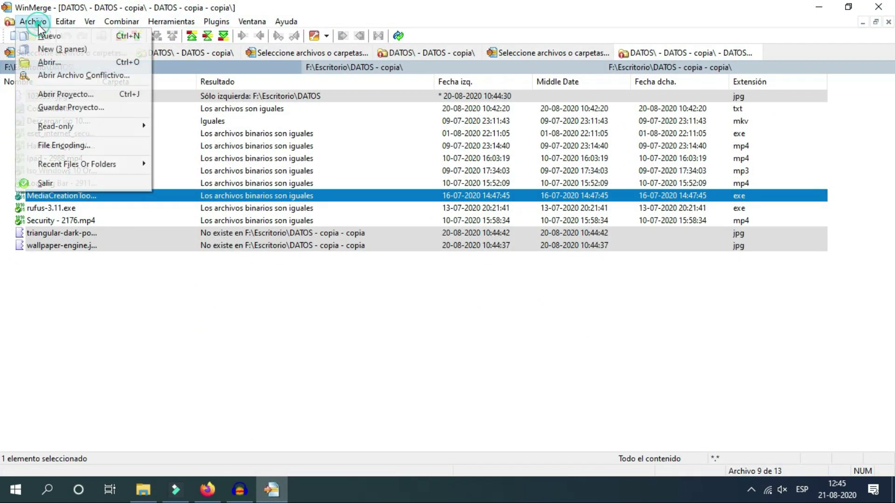
click(49, 62)
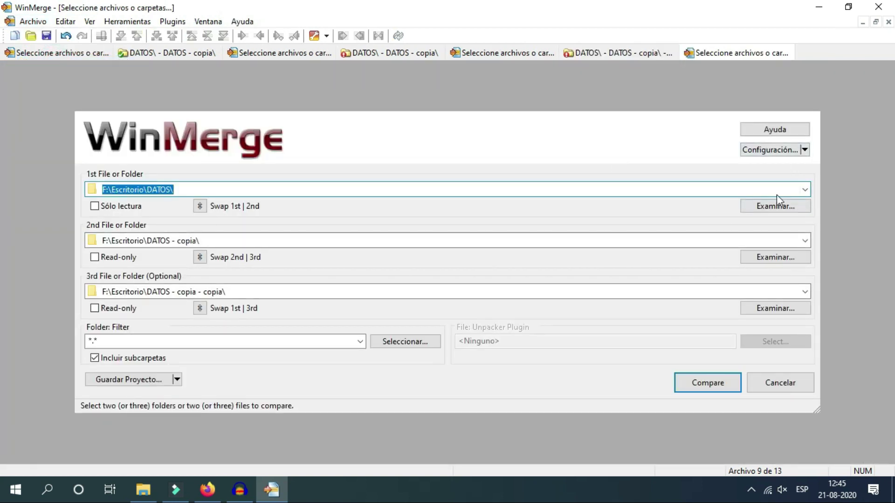
click(767, 208)
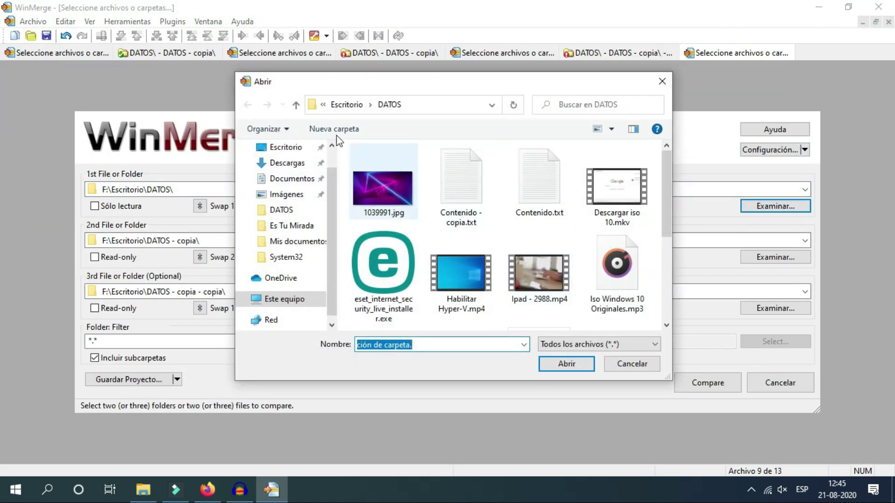
click(541, 184)
click(566, 364)
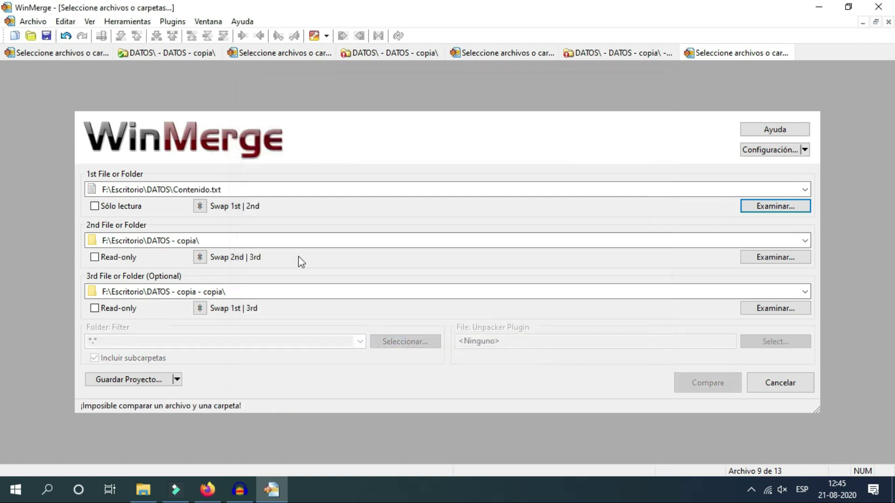
- Choose Contenido - copia.txt from the DATOS folder as the second file to compare
click(771, 260)
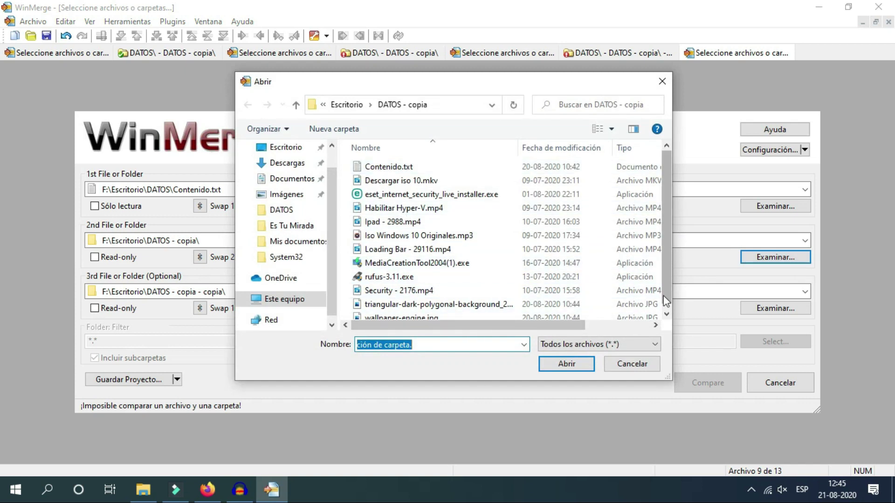
click(666, 314)
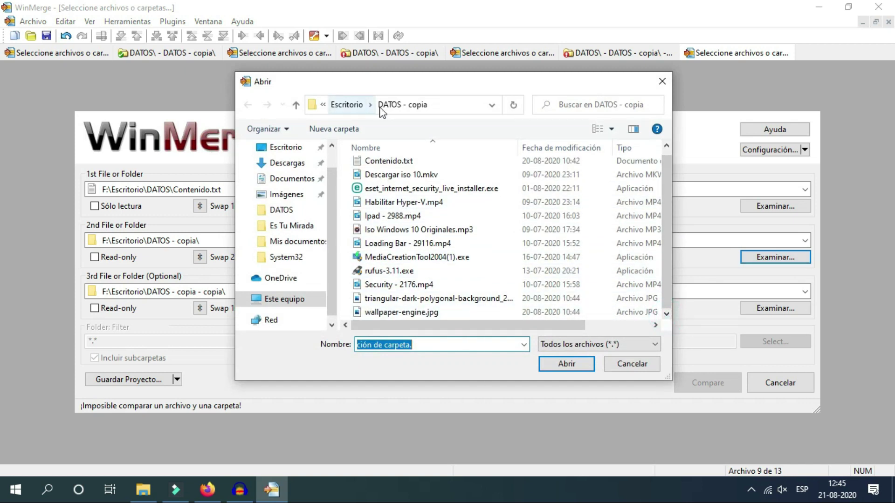
click(346, 104)
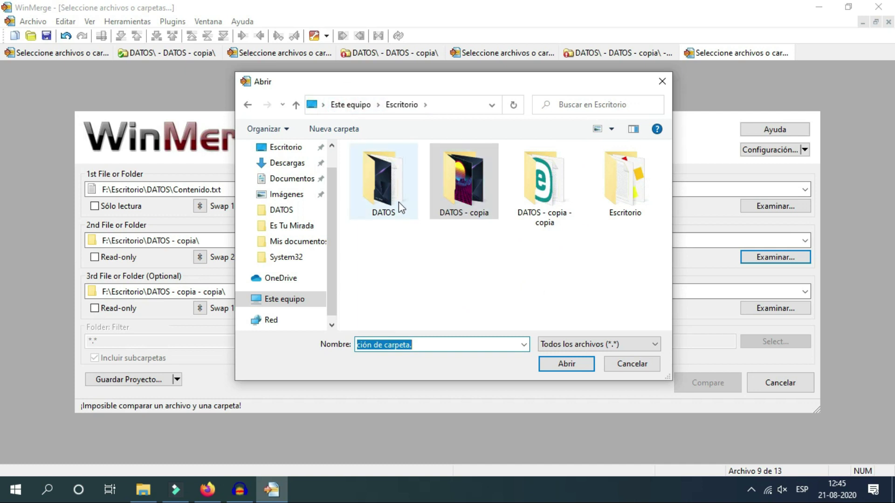
double_click(399, 201)
click(439, 194)
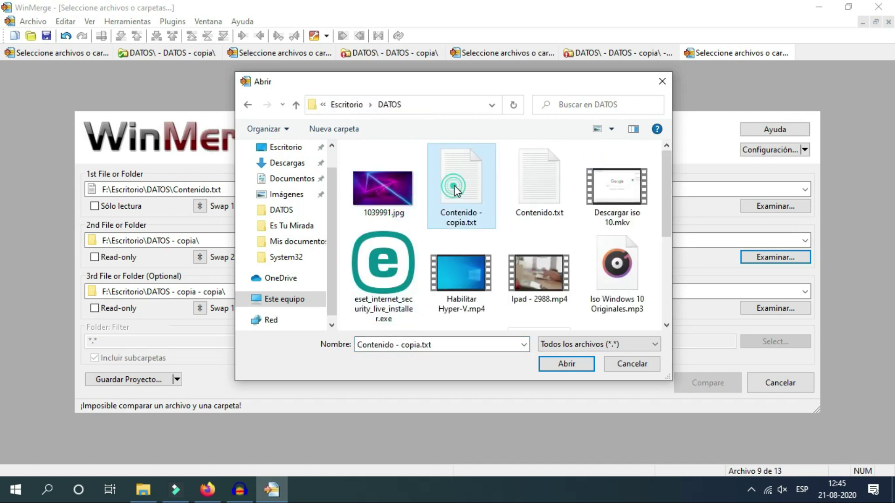
click(549, 360)
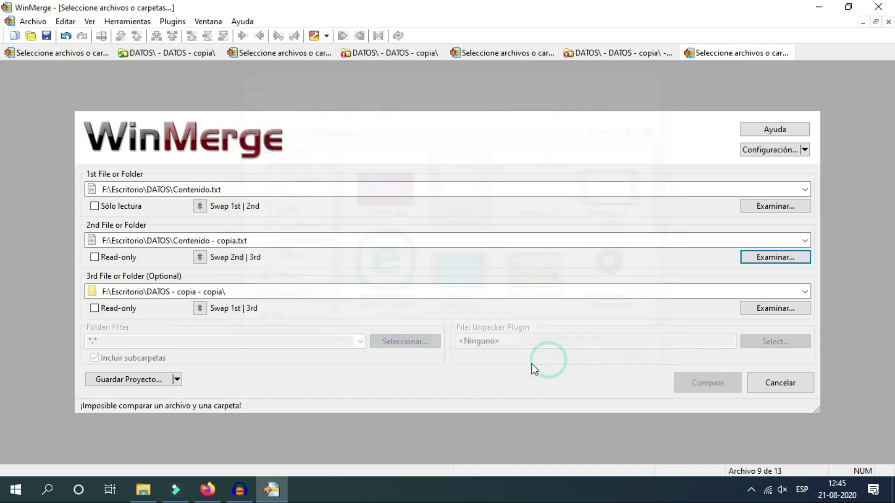
- Clear the third file or folder path and run the comparison of the two text files
click(280, 292)
key(BackSpace)
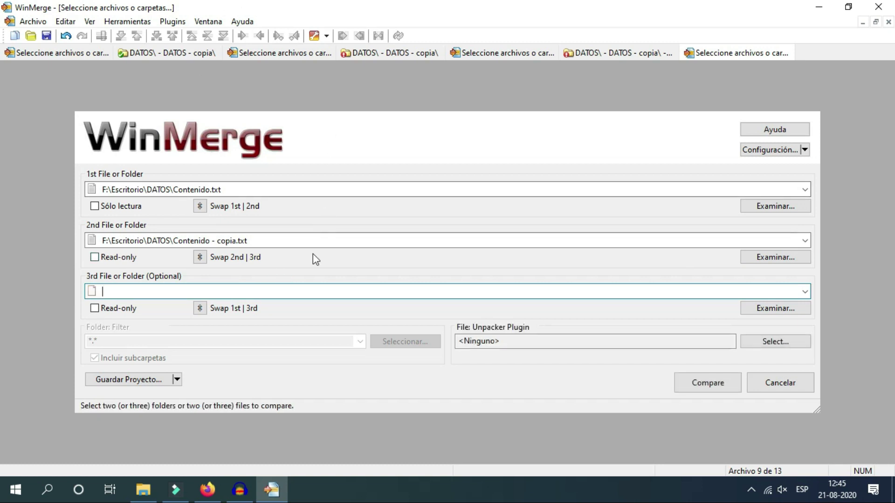
click(321, 238)
click(345, 185)
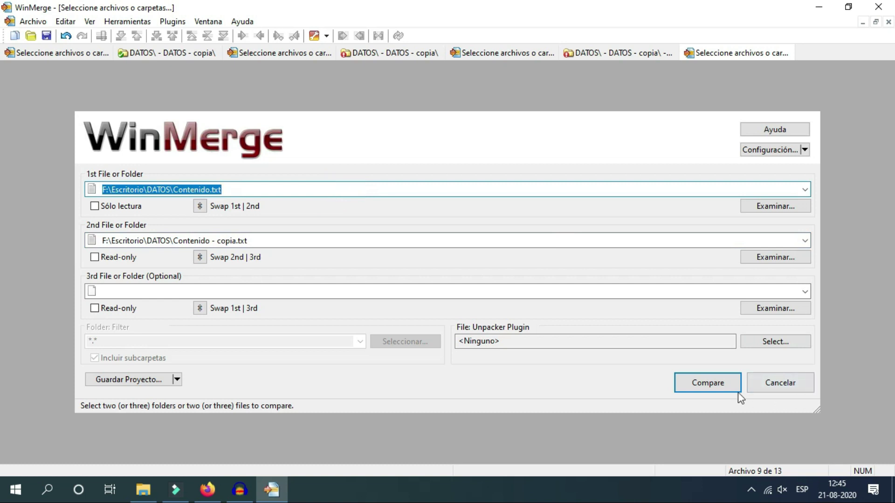
click(695, 388)
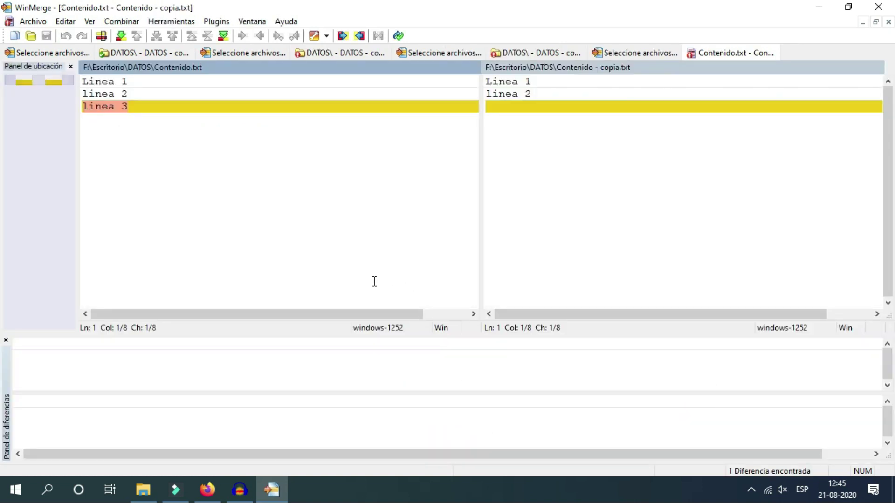
- Examine the first two lines of Contenido.txt and Contenido - copia.txt side by side
click(133, 95)
click(135, 80)
click(565, 82)
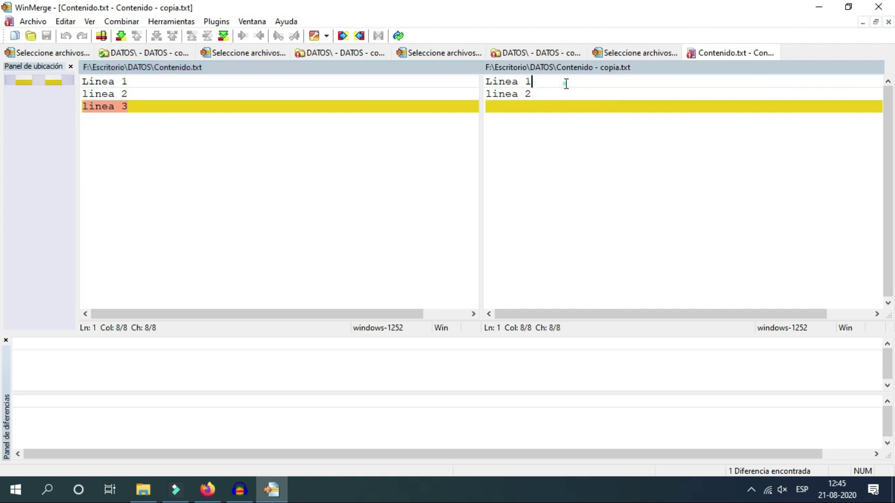
click(544, 98)
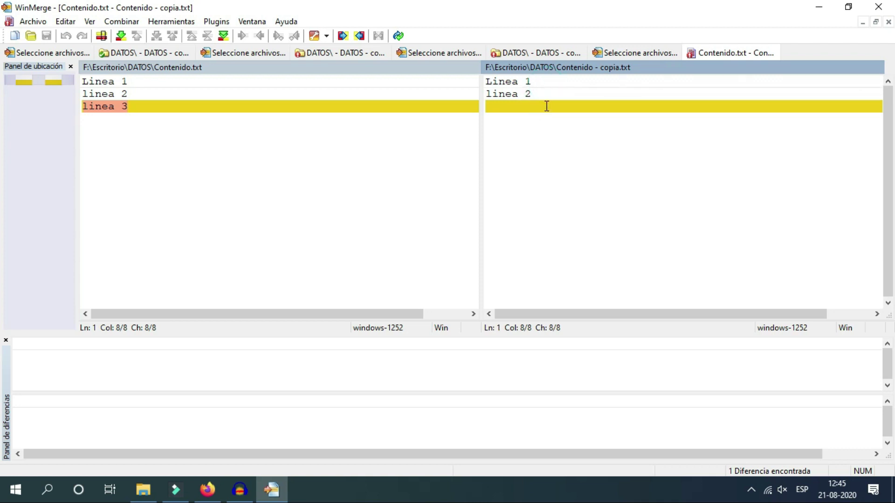
- Examine the differing third line of Contenido.txt and Contenido - copia.txt against the matching lines above it
click(557, 105)
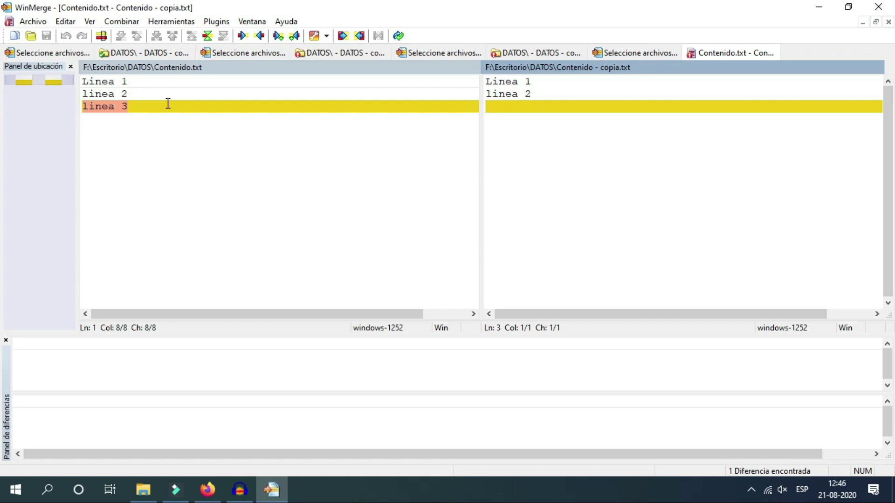
click(166, 96)
click(165, 82)
click(557, 84)
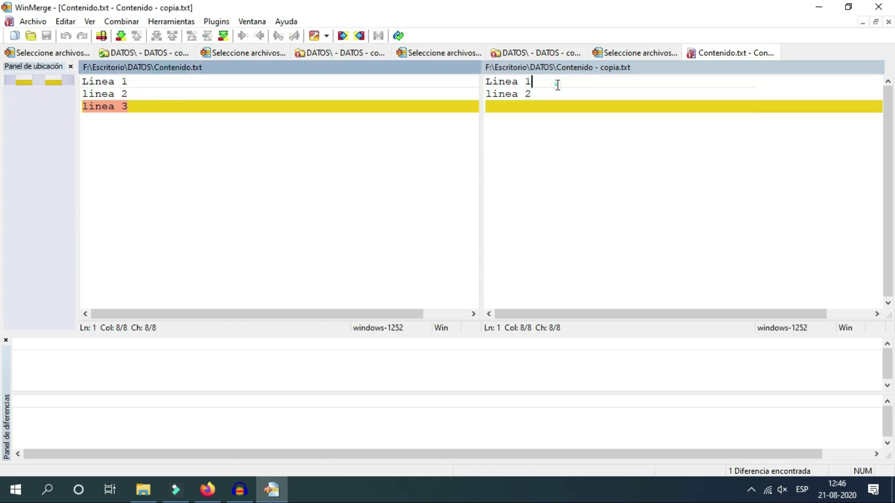
click(536, 105)
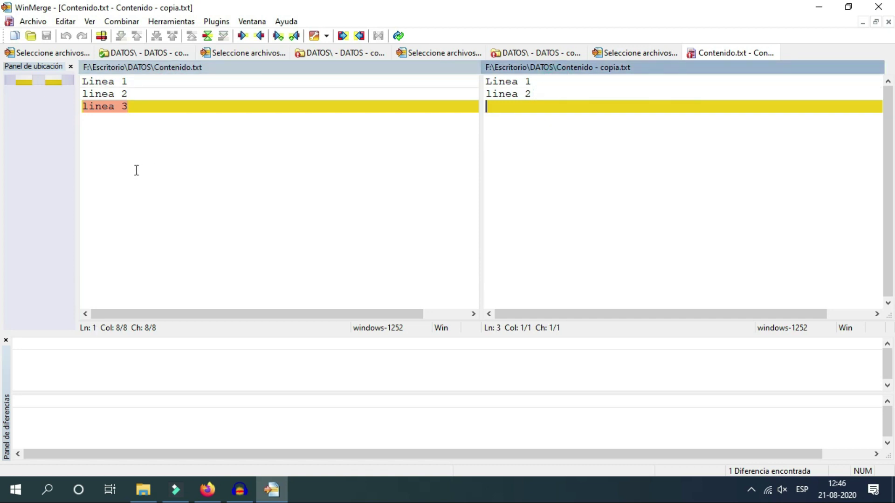
- Switch to the desktop's DATOS folder, open CODIGO.txt in Notepad to review its HTML code, and close it
click(818, 9)
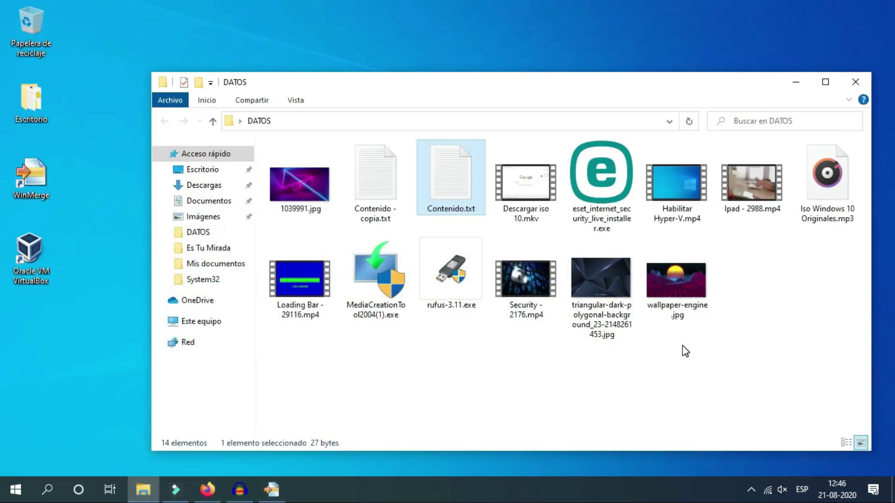
click(144, 489)
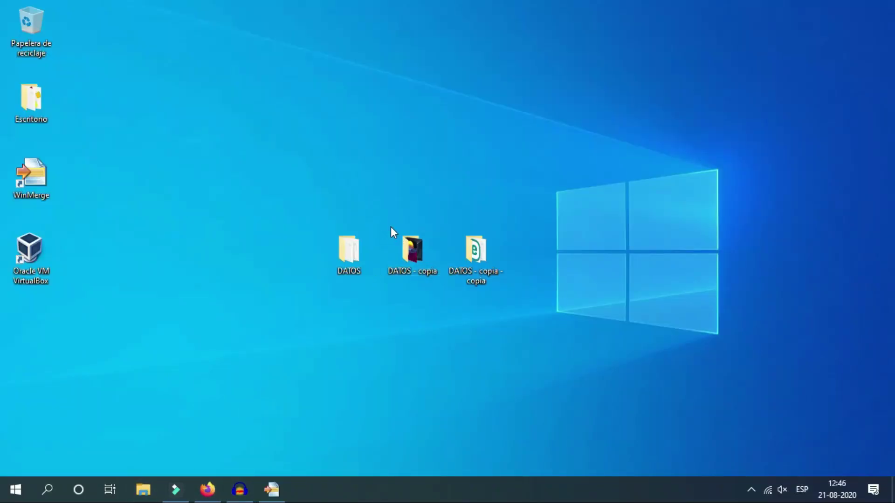
double_click(354, 257)
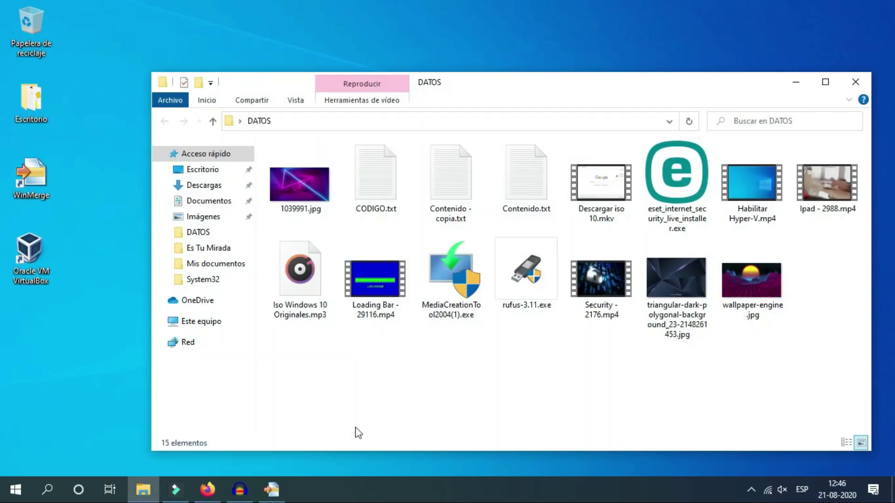
click(386, 187)
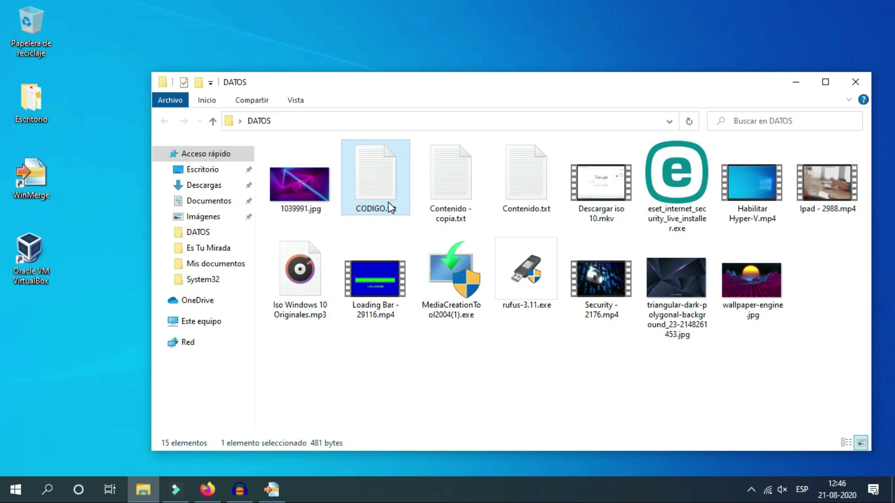
double_click(373, 196)
scroll(210, 175, down, 2)
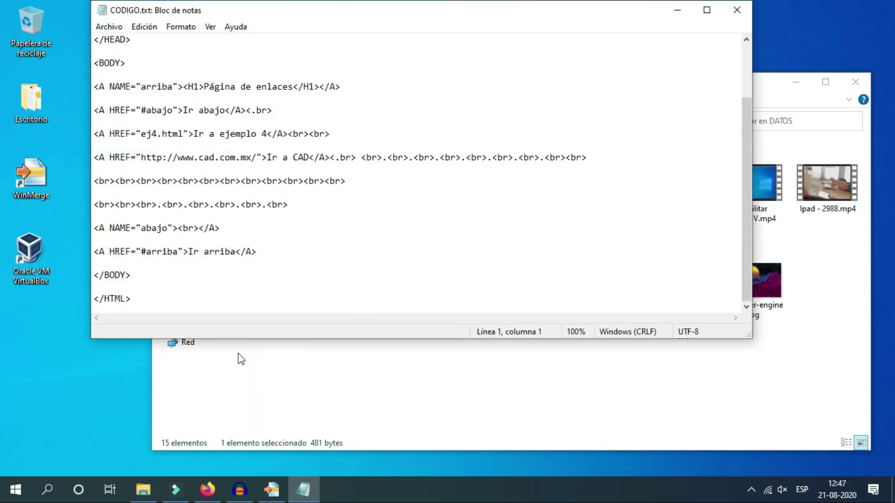
scroll(295, 284, up, 1)
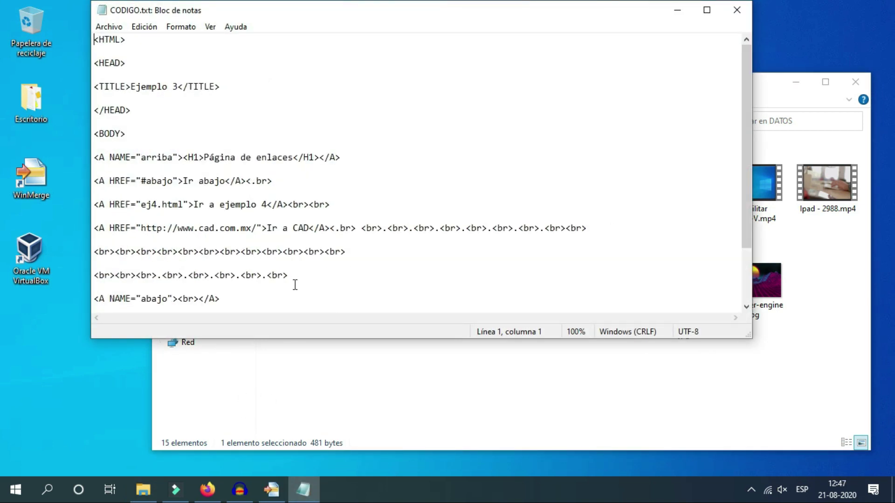
double_click(184, 88)
click(738, 12)
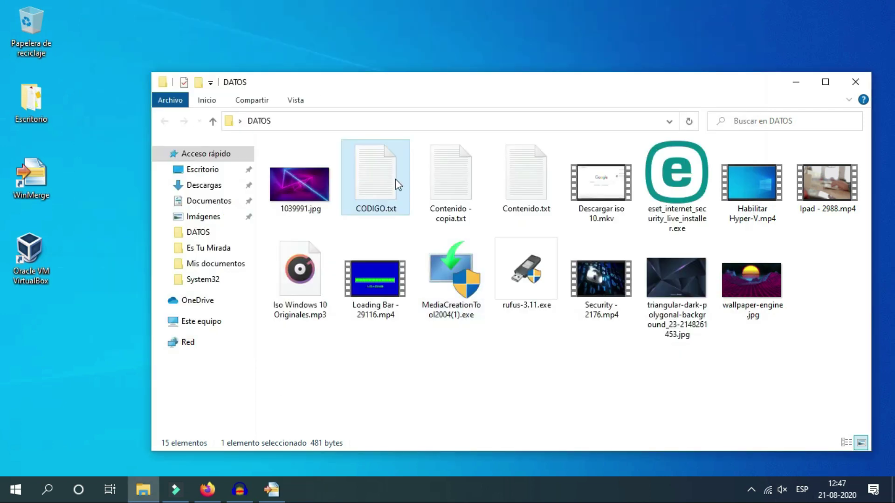
- Duplicate CODIGO.txt within the DATOS folder
right_click(381, 181)
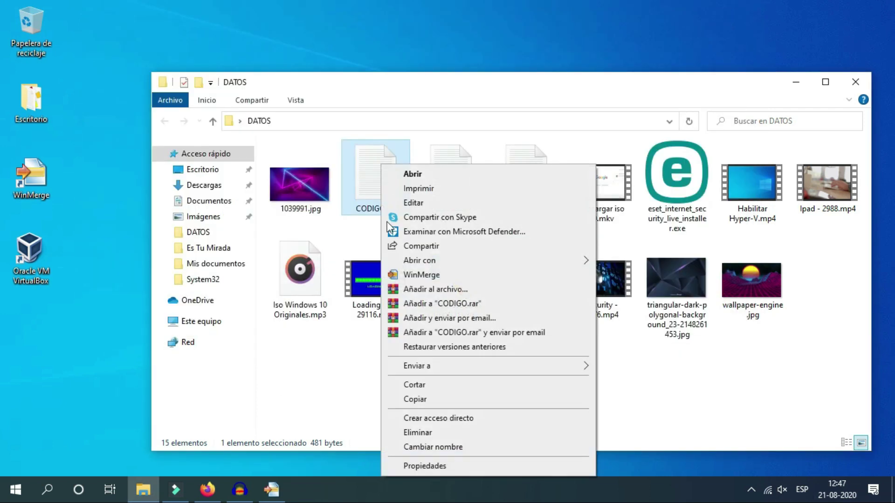
click(441, 400)
right_click(436, 385)
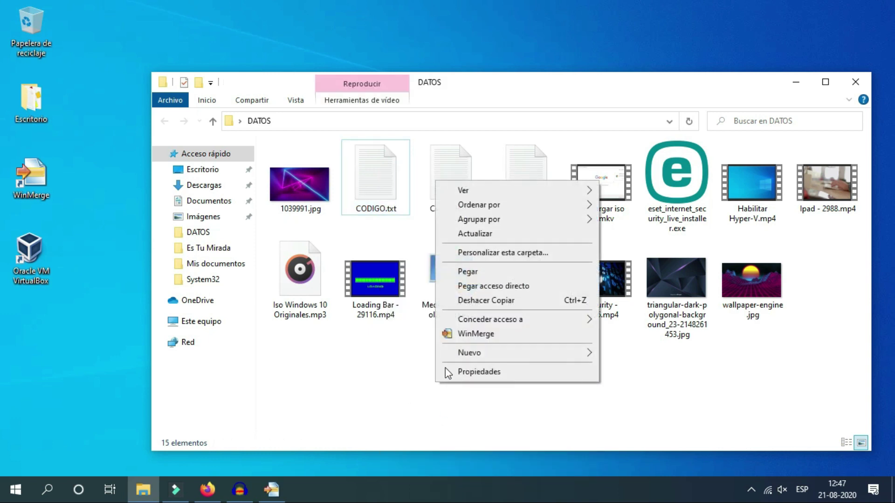
click(495, 270)
click(446, 185)
click(368, 187)
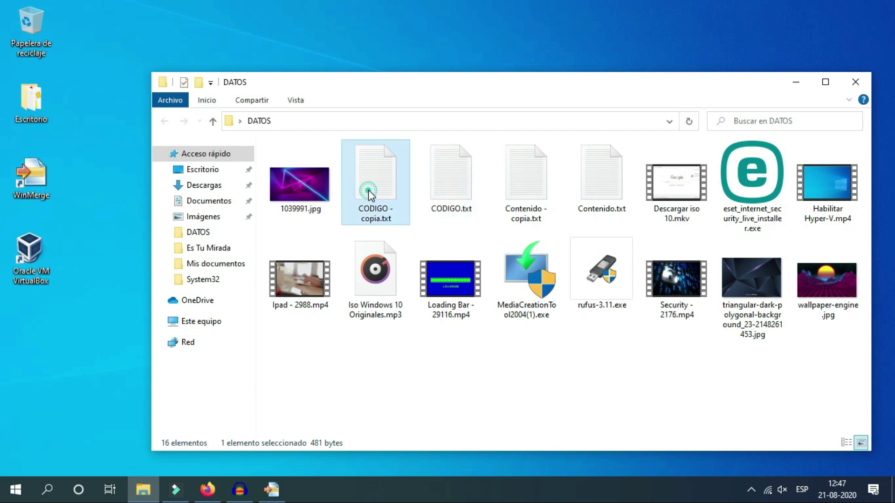
- Return to WinMerge and open a new comparison with CODIGO.txt from the DATOS folder as the first file
click(271, 489)
click(32, 21)
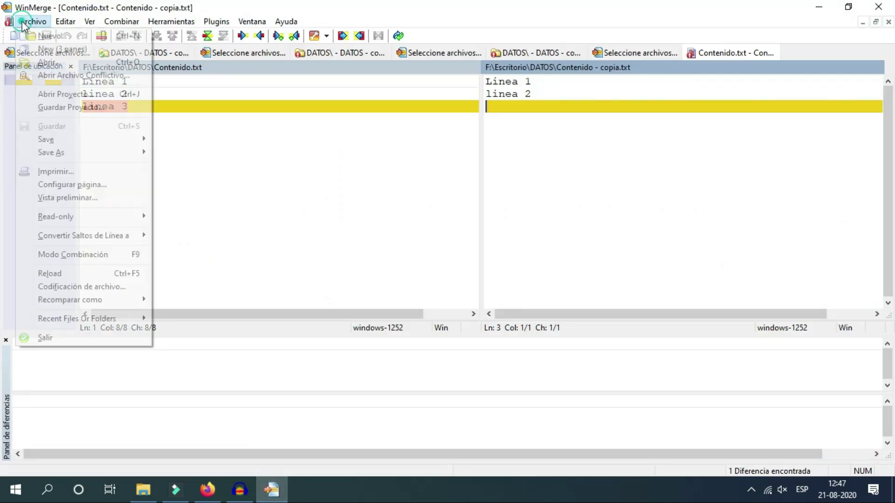
click(46, 67)
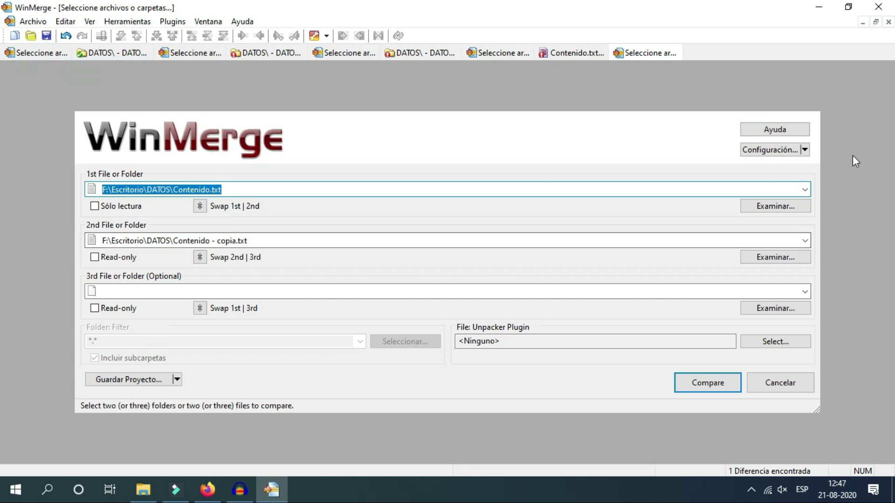
click(764, 205)
click(466, 195)
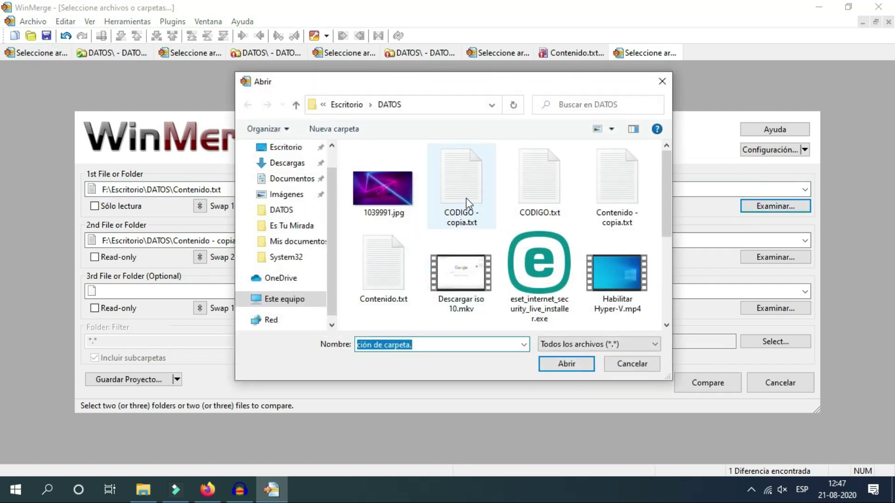
click(539, 186)
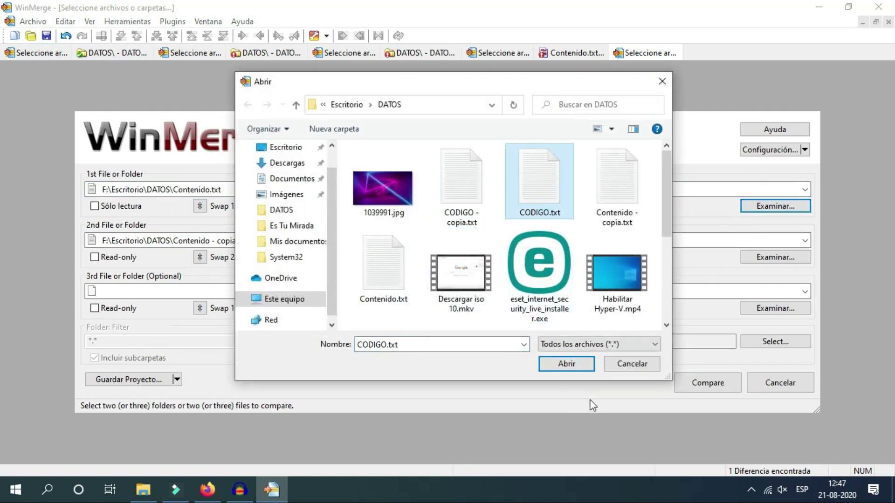
click(584, 367)
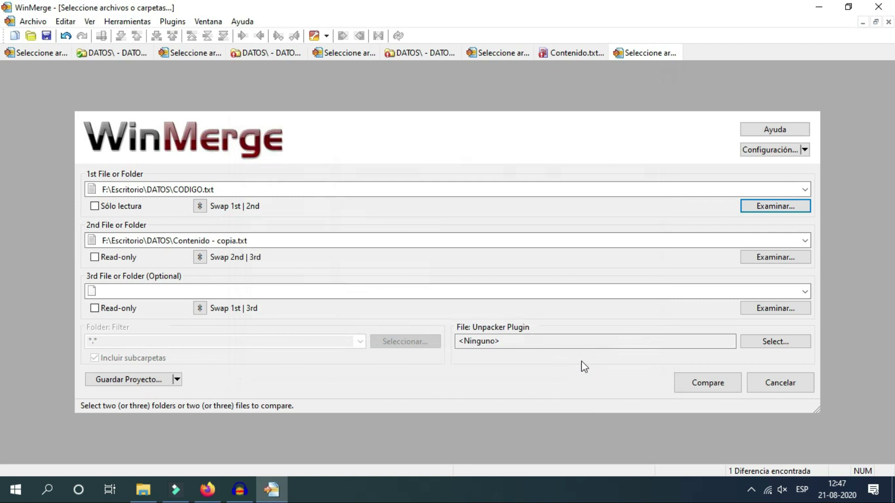
- Choose CODIGO - copia.txt as the second file and run the comparison
click(760, 260)
click(463, 198)
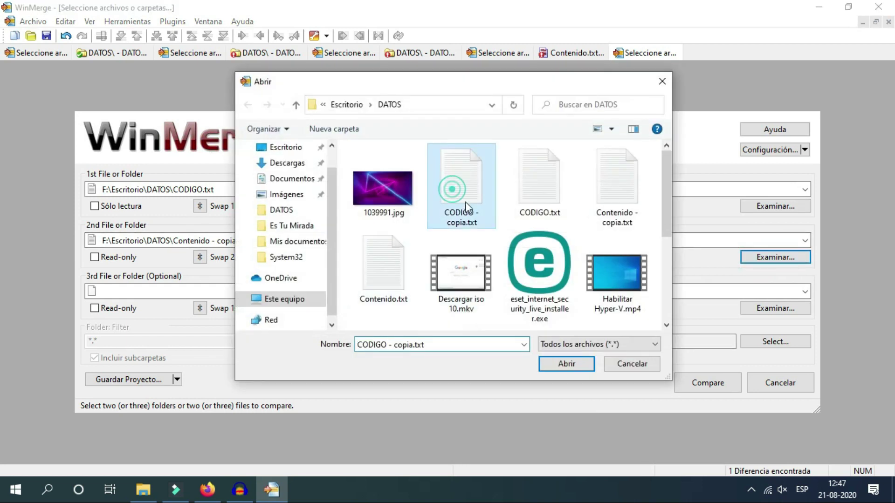
click(567, 364)
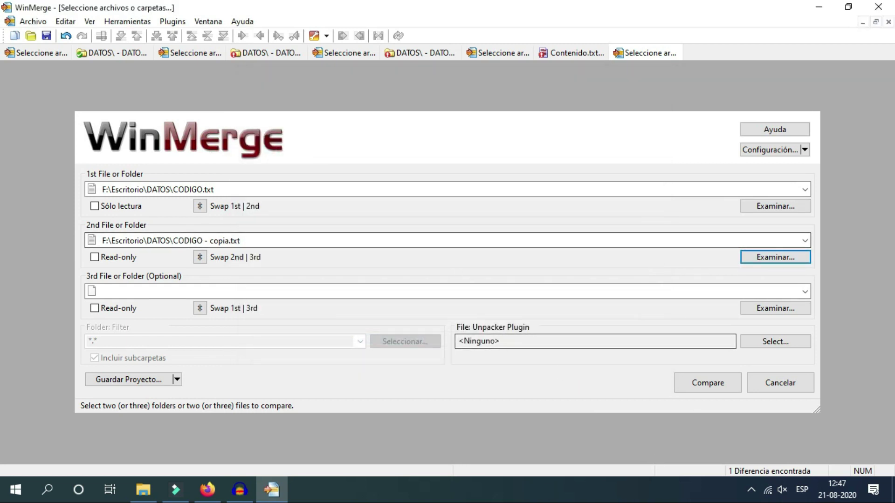
click(687, 380)
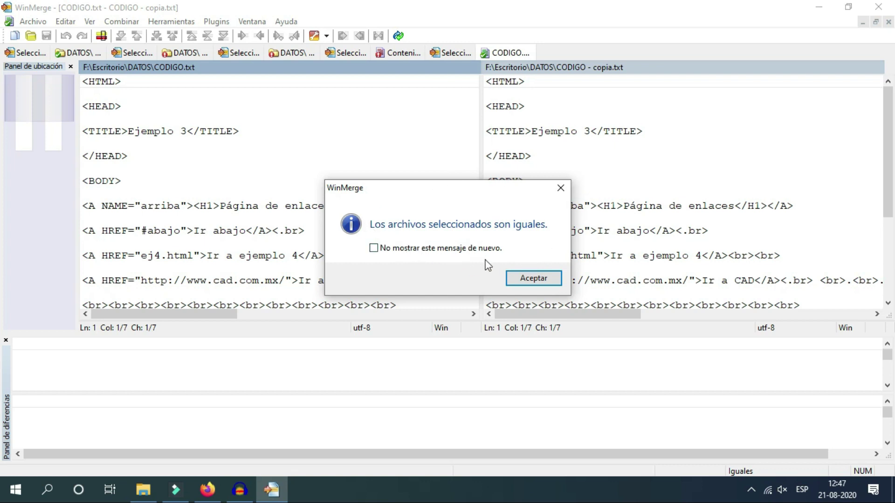
click(518, 281)
- Open CODIGO - copia.txt from the DATOS folder in Notepad, delete the final ">" of its TITLE line, and save the file
click(135, 493)
double_click(393, 184)
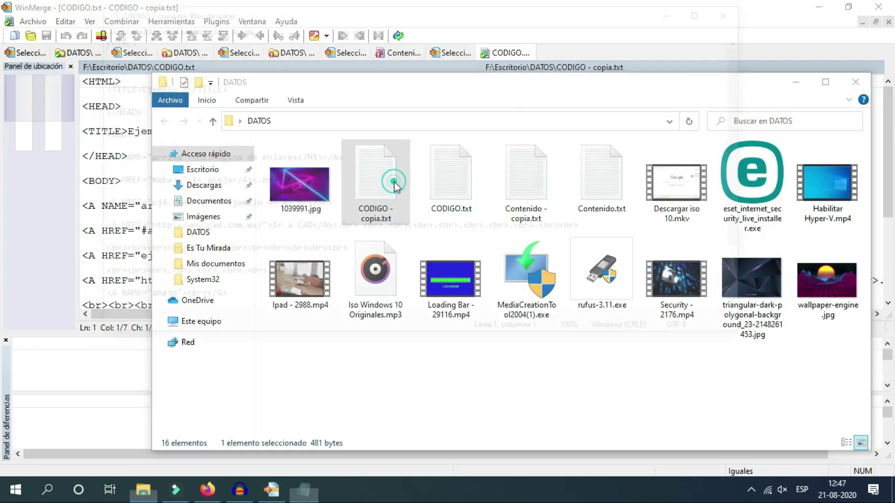
click(242, 82)
key(BackSpace)
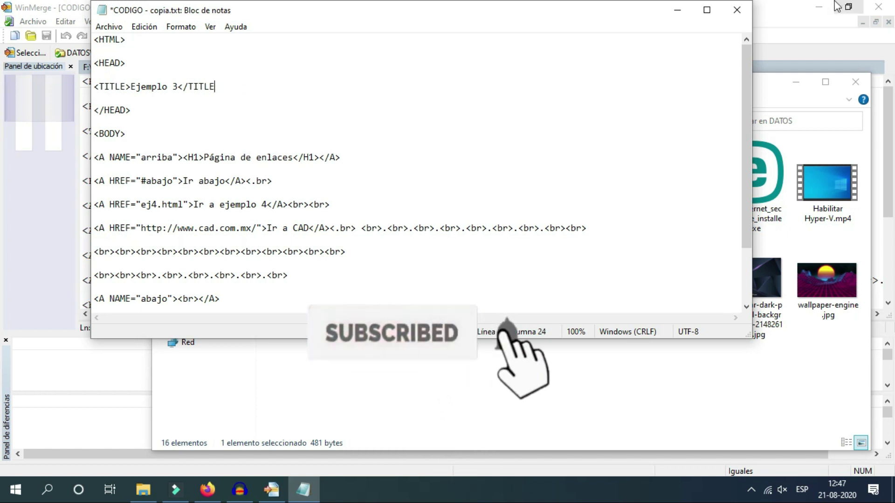
click(737, 10)
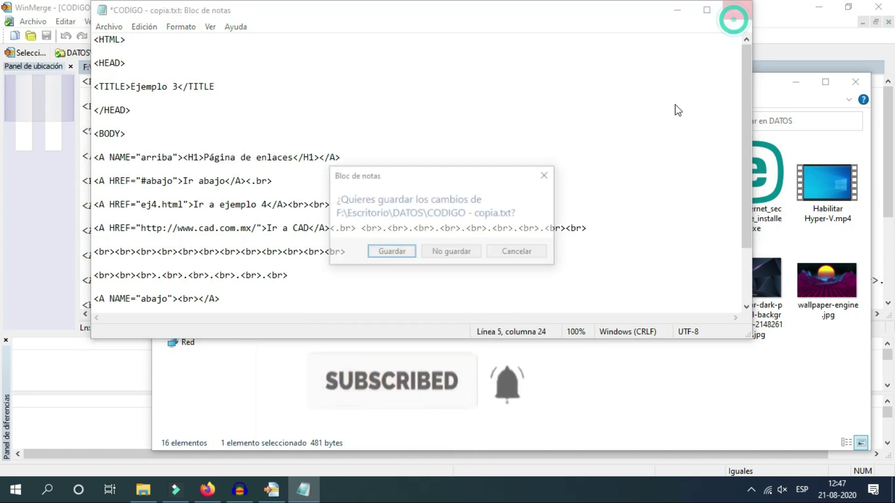
click(412, 254)
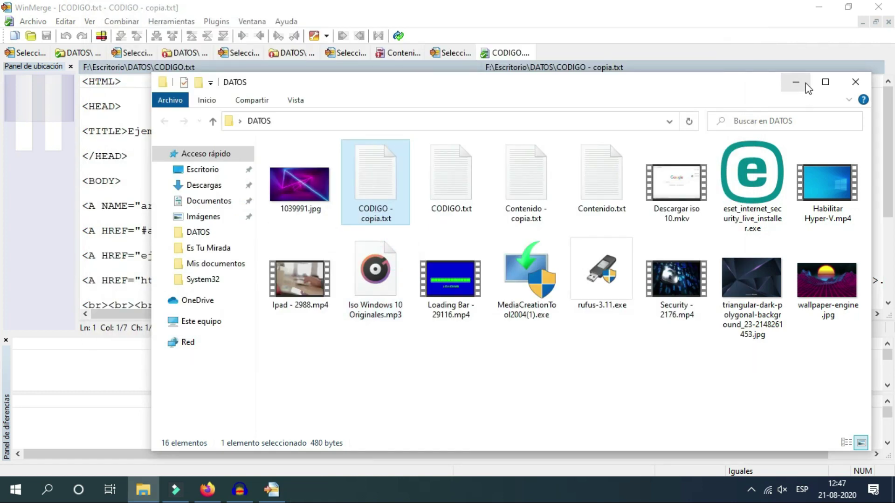
- Reload the modified CODIGO - copia.txt in the WinMerge comparison and examine the TITLE line in both files
click(805, 83)
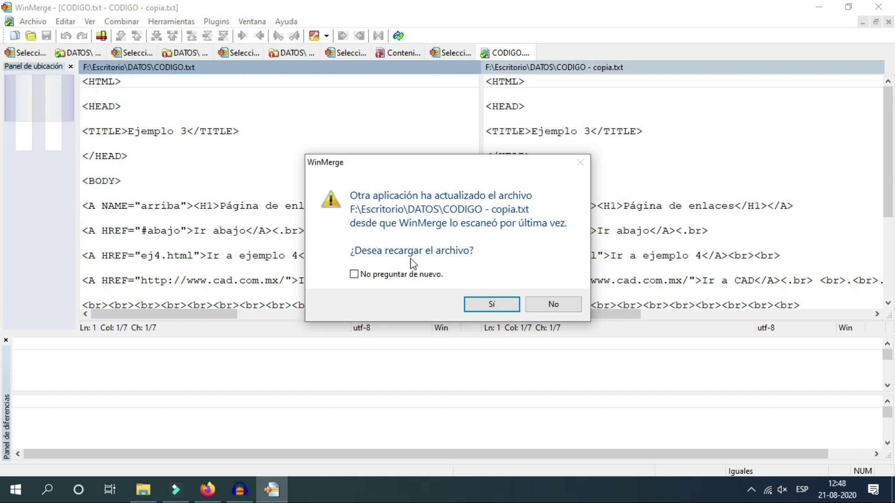
click(498, 306)
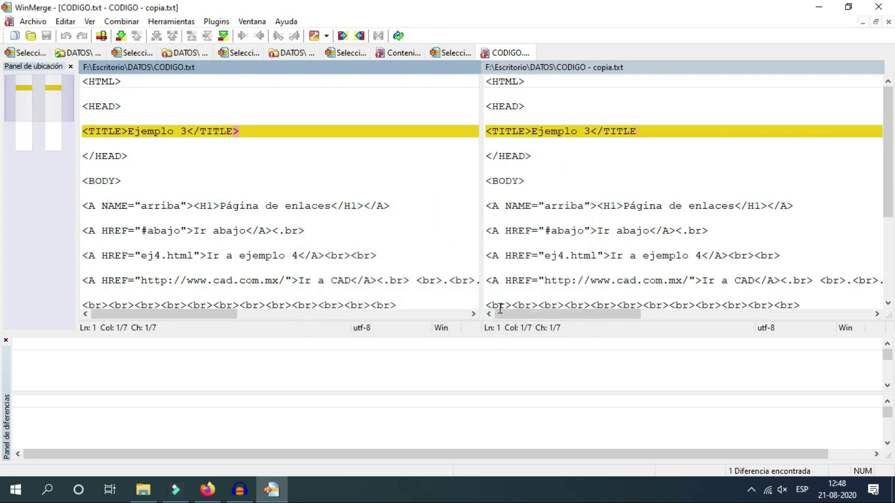
double_click(249, 129)
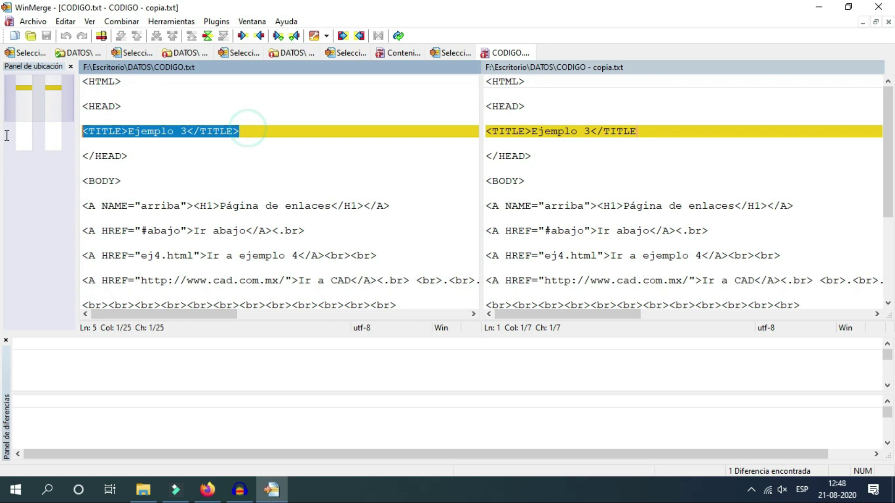
click(643, 132)
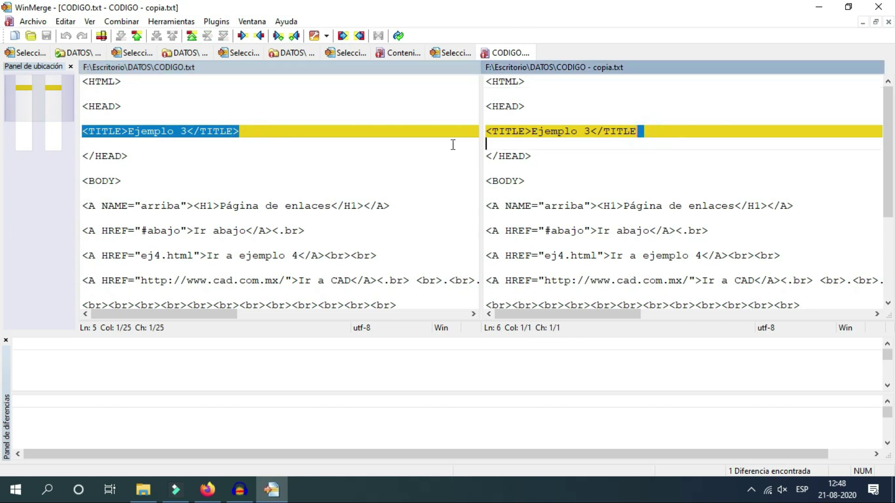
shift+click(485, 130)
click(340, 128)
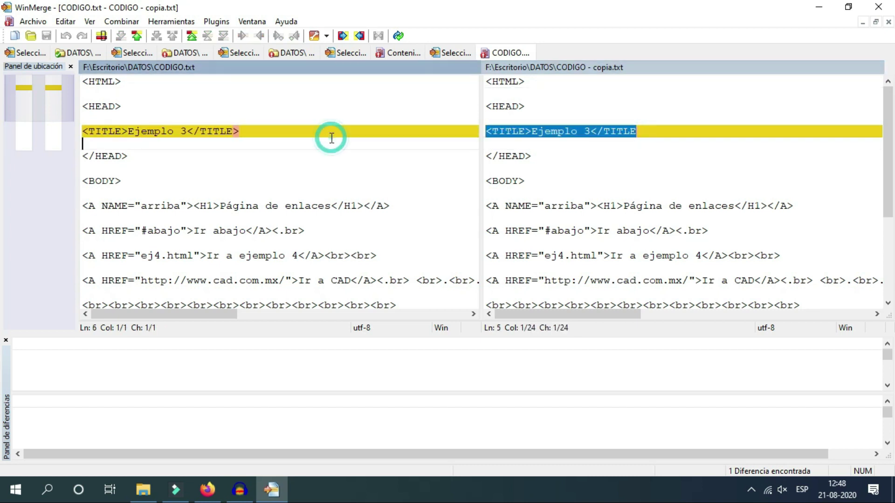
click(652, 131)
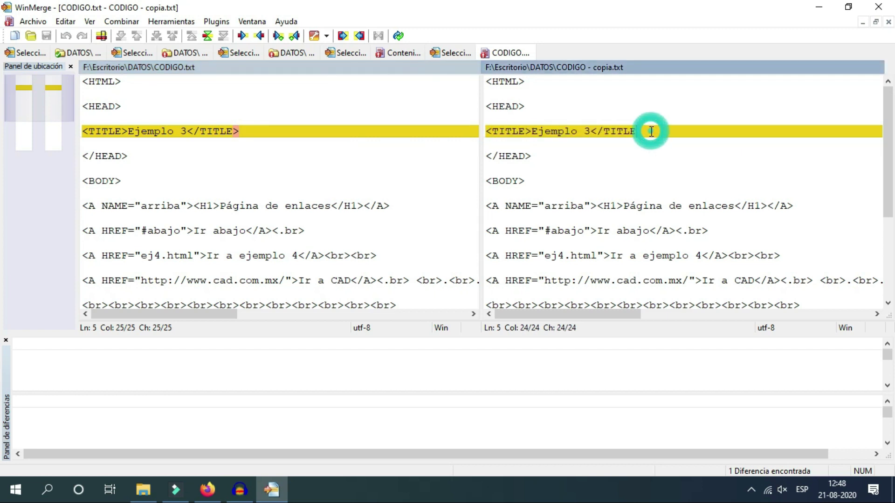
- Open a new comparison and choose the DATOS folder on the desktop as the first folder
click(33, 22)
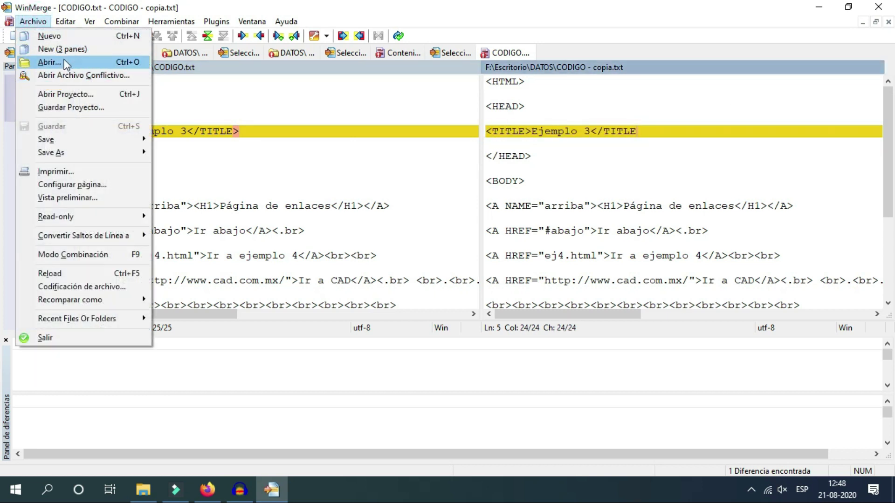
click(49, 62)
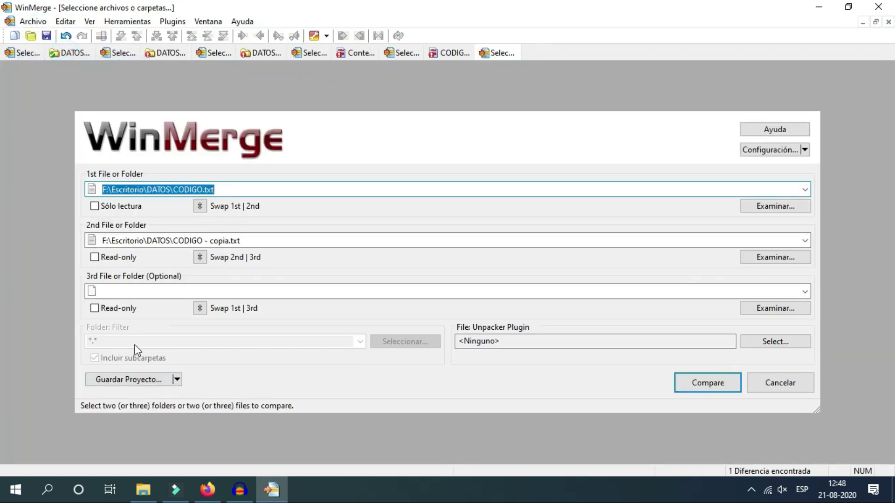
click(775, 206)
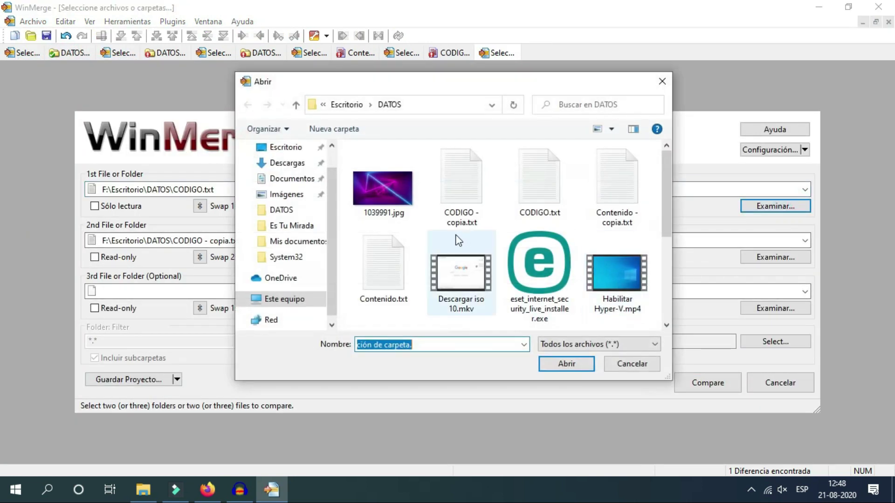
click(347, 104)
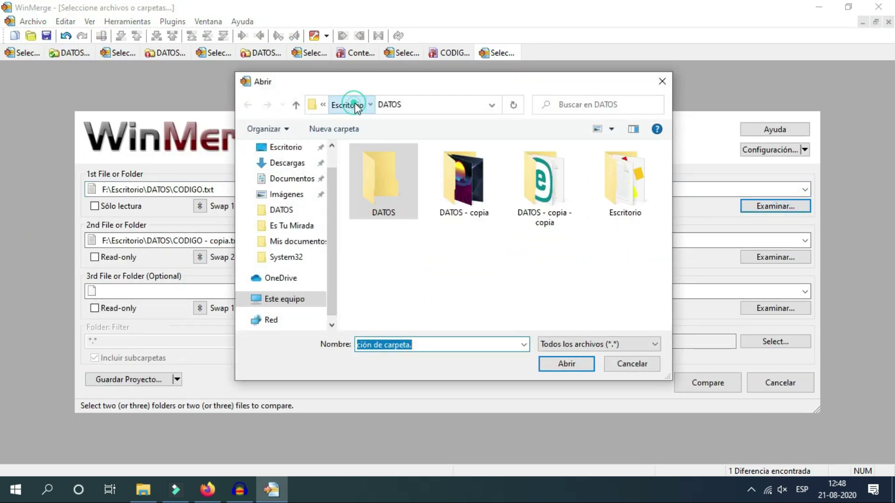
double_click(385, 192)
click(559, 366)
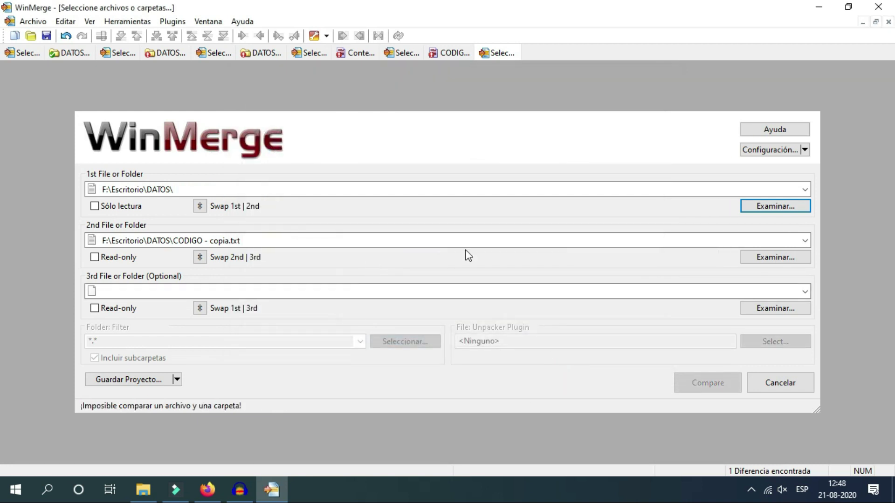
- Choose the DATOS - copia folder on the desktop as the second folder to compare
click(773, 259)
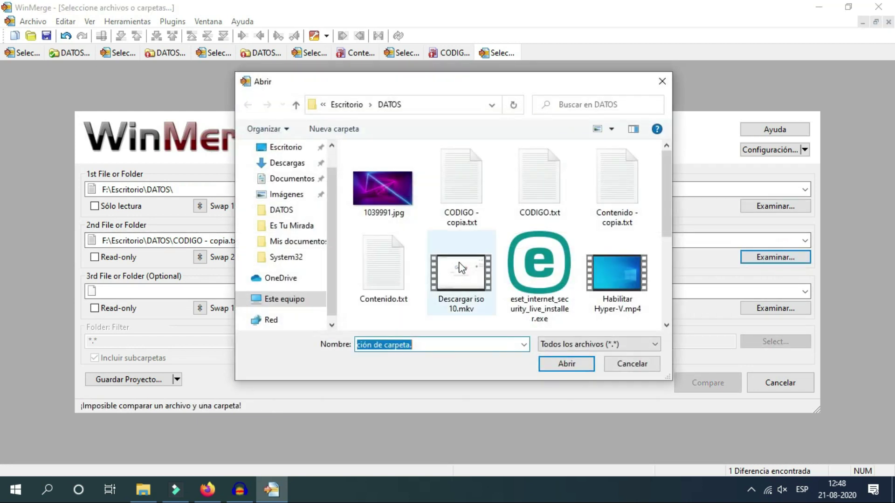
click(347, 105)
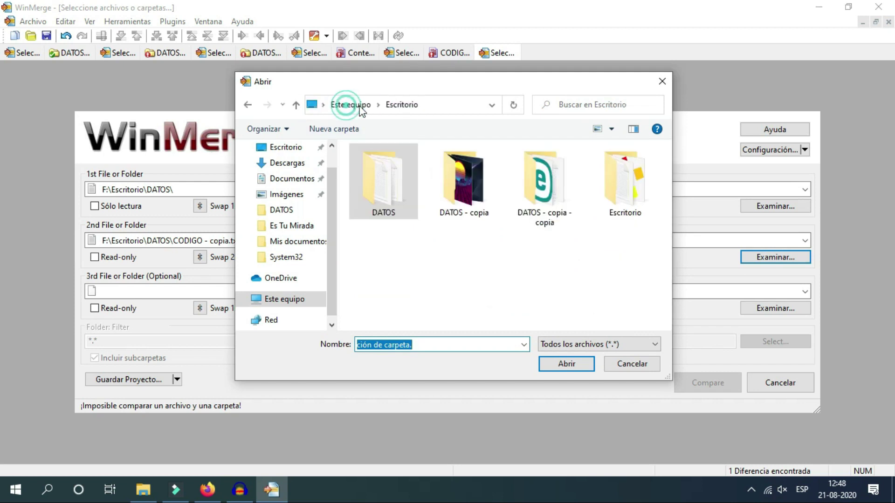
double_click(457, 183)
click(566, 364)
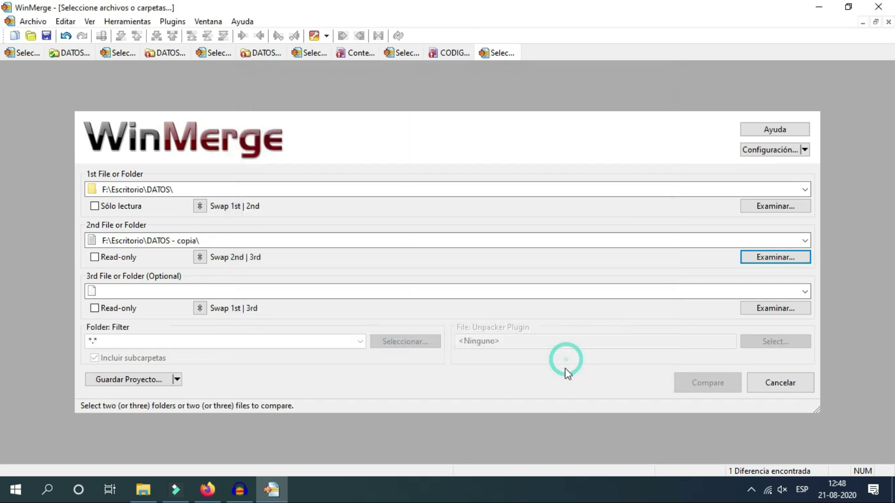
- Set the folder filter to *.jpg, checking the file types in the DATOS folder, and run the comparison
click(130, 337)
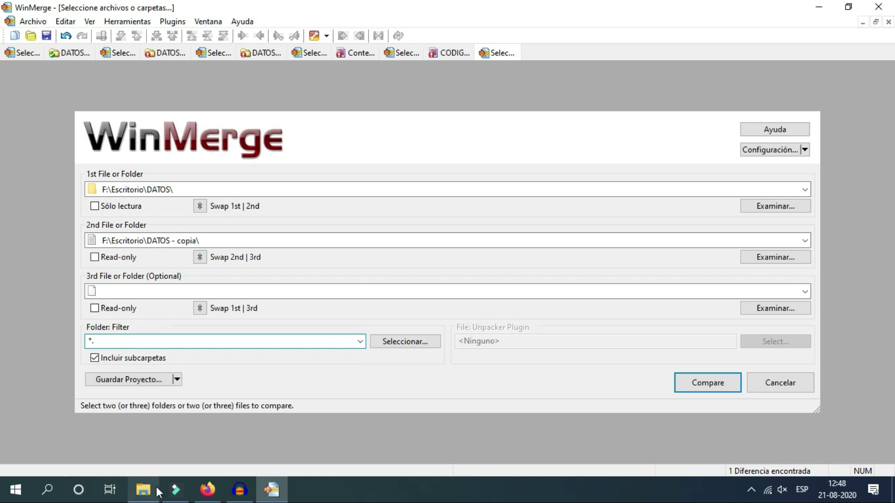
mouse_move(143, 489)
click(173, 453)
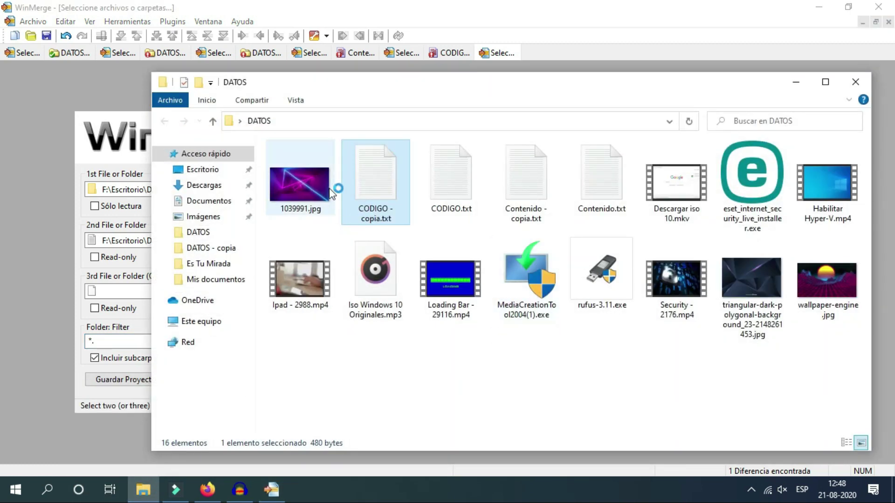
click(141, 343)
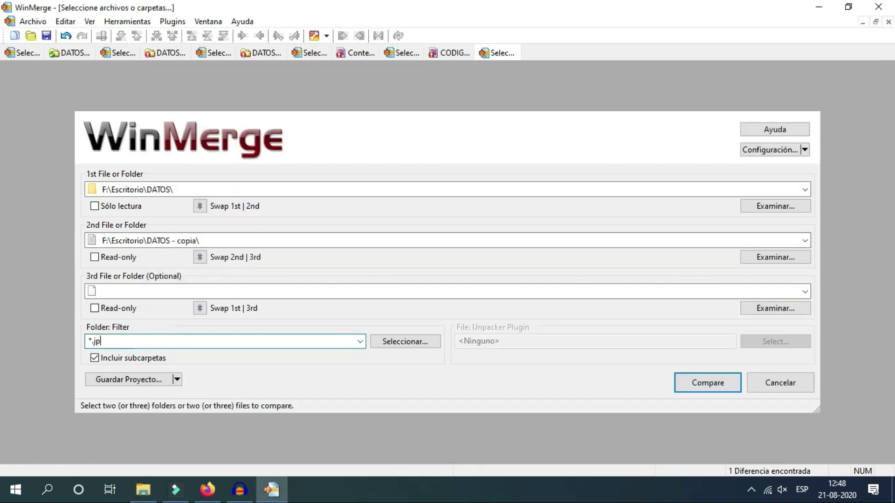
click(725, 384)
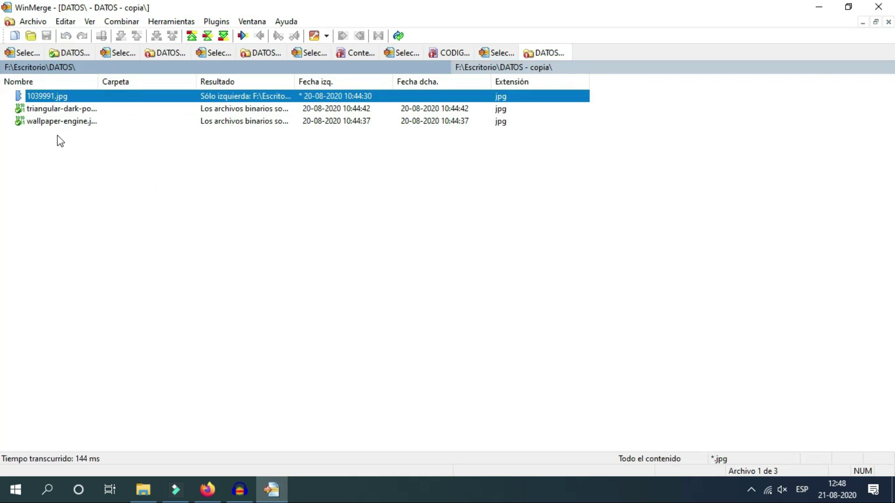
- Widen the Nombre and Resultado columns so the full file names and comparison results can be read
click(46, 122)
click(58, 109)
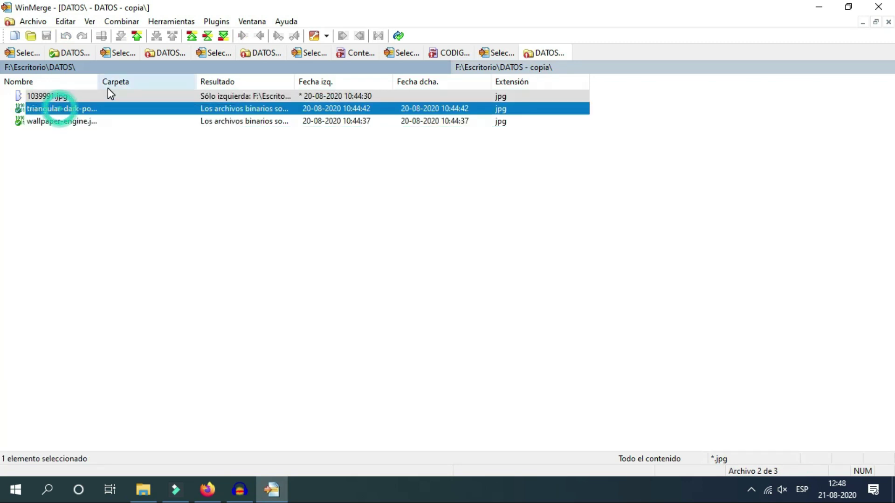
drag(99, 82, 314, 113)
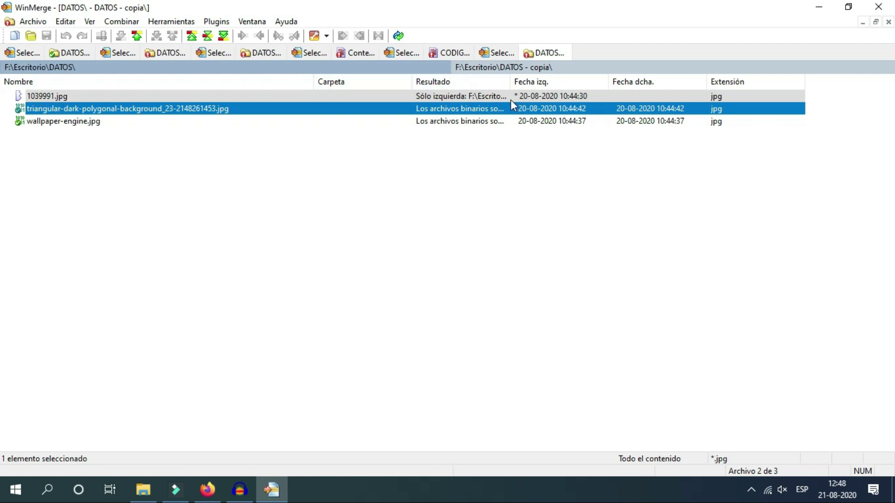
drag(511, 82, 610, 82)
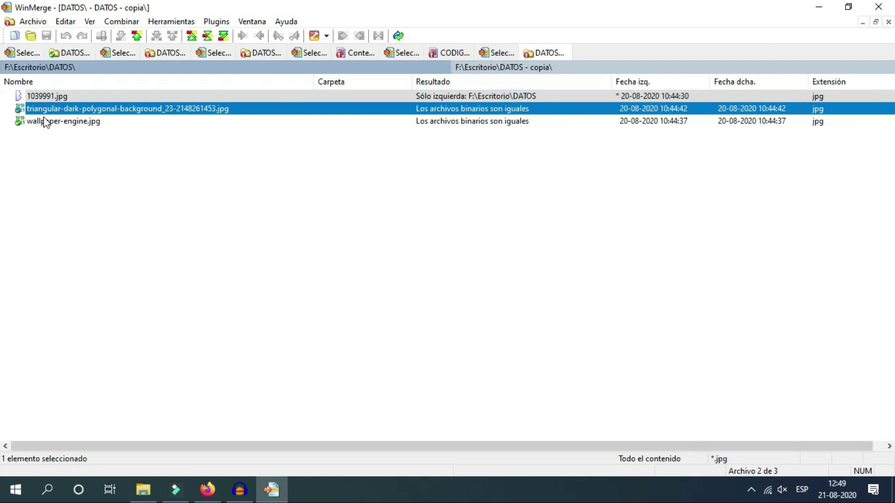
- Examine the comparison result of each JPG file, including wallpaper-engine.jpg, the triangular background image and 1039991.jpg
click(60, 122)
click(72, 109)
click(69, 122)
click(75, 109)
click(82, 123)
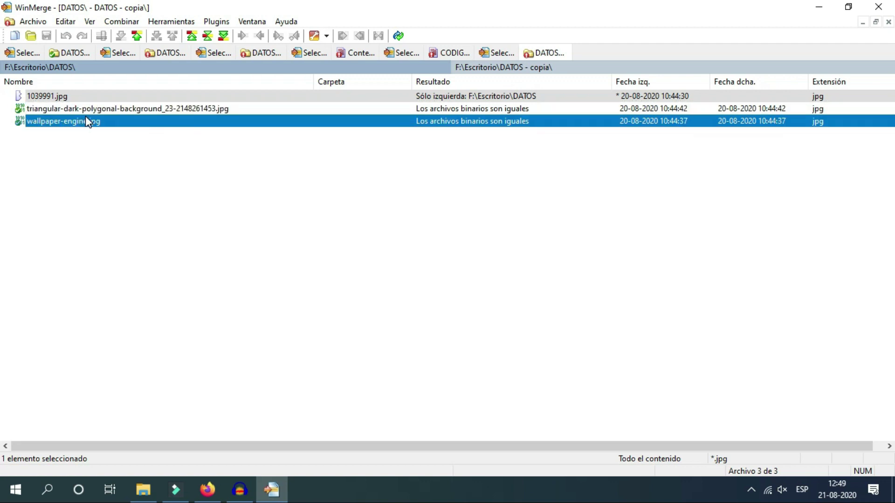
click(80, 109)
click(59, 96)
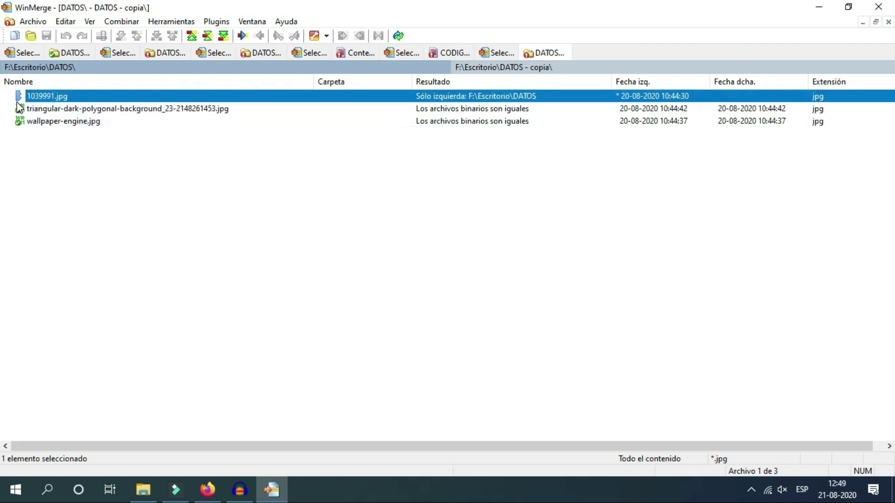